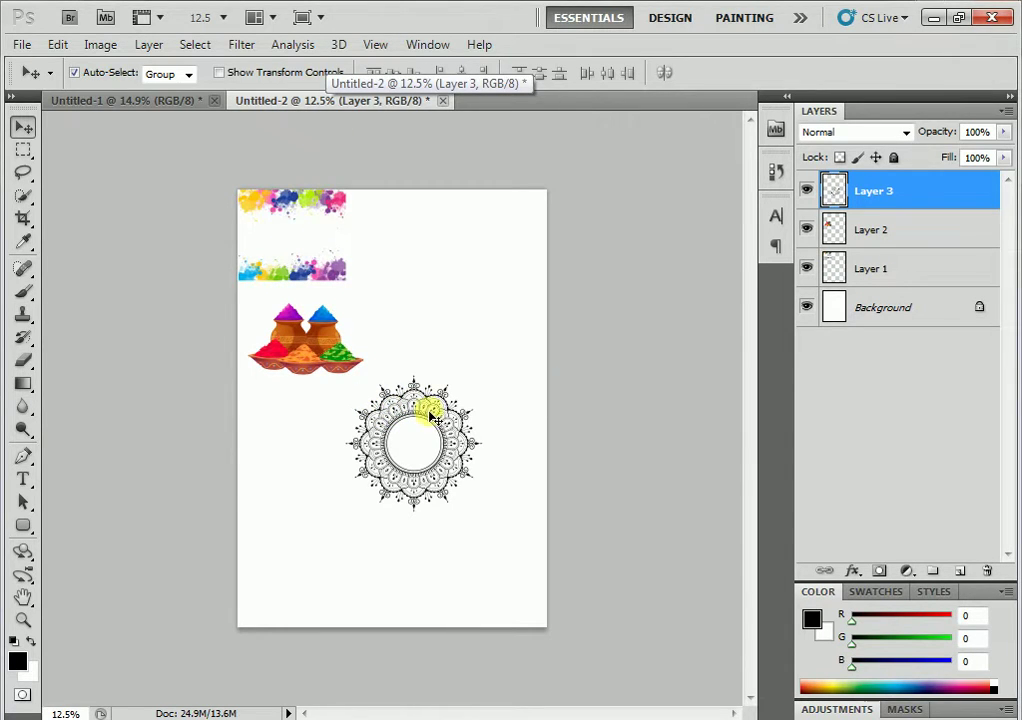
- Stretch the paint splash layer to the full page width, about 288% wide and 240% high
{"action": "mouse_move", "coordinate": [324, 269]}
{"action": "left_mouse_down"}
{"action": "mouse_move", "coordinate": [355, 269]}
{"action": "mouse_move", "coordinate": [333, 278]}
{"action": "left_mouse_up"}
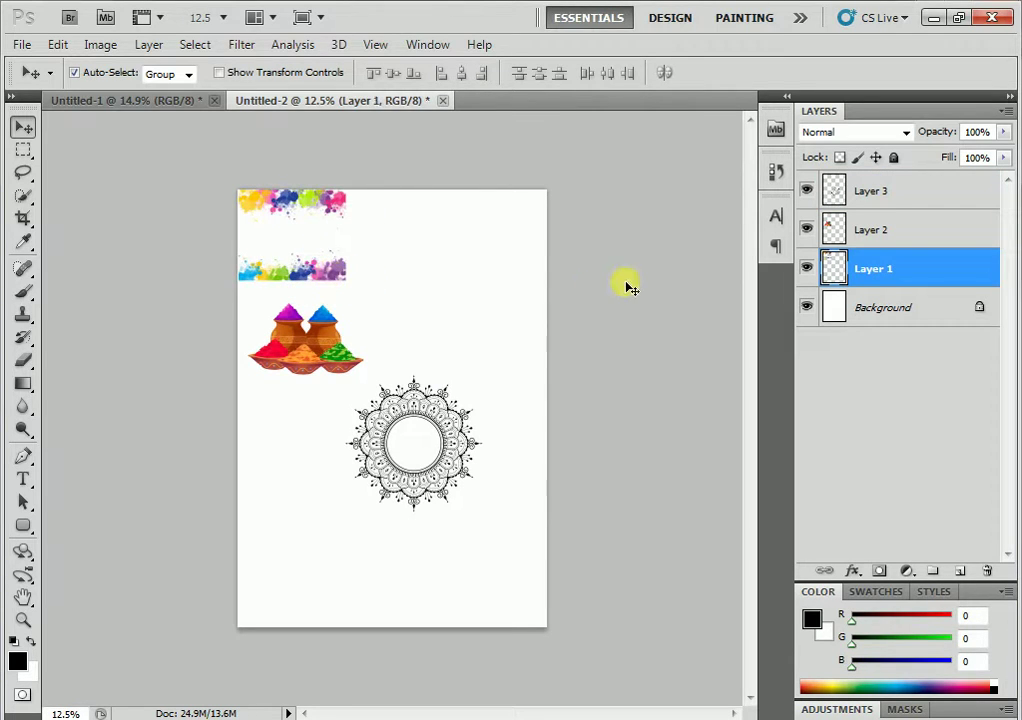
{"action": "key", "text": "ctrl+t"}
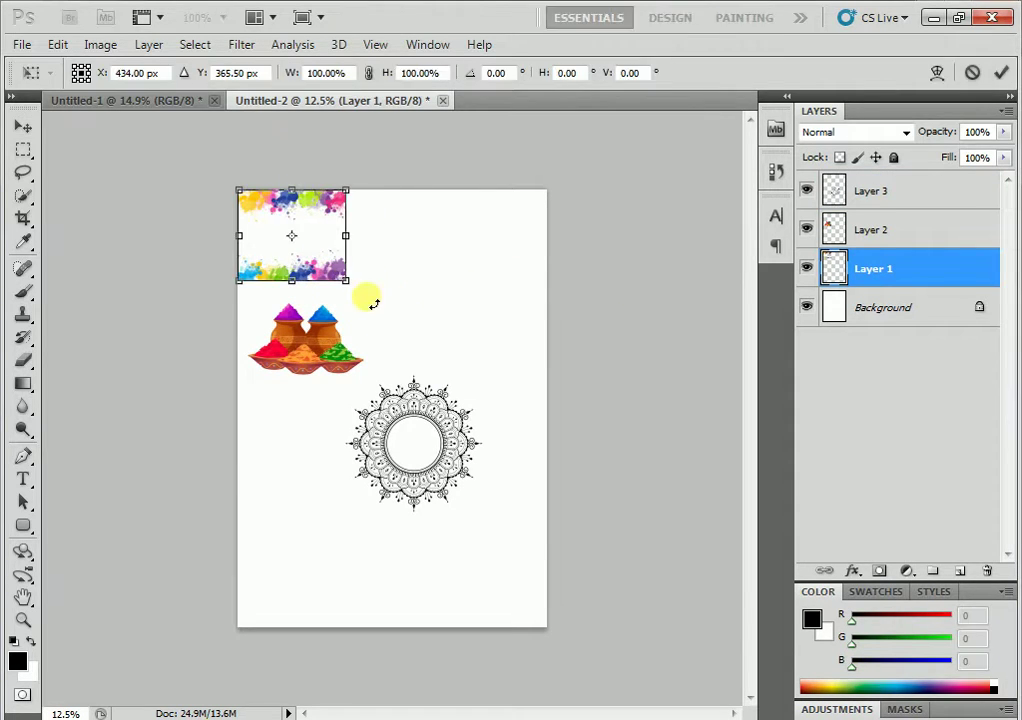
{"action": "left_click_drag", "start_coordinate": [346, 282], "coordinate": [552, 414]}
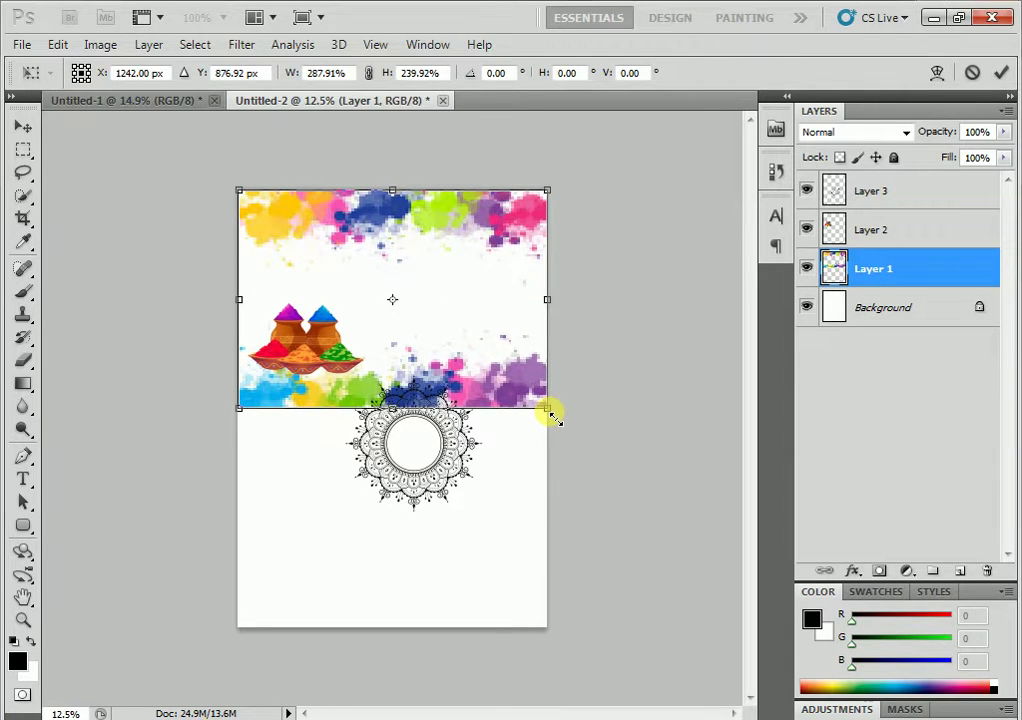
{"action": "double_click", "coordinate": [505, 388]}
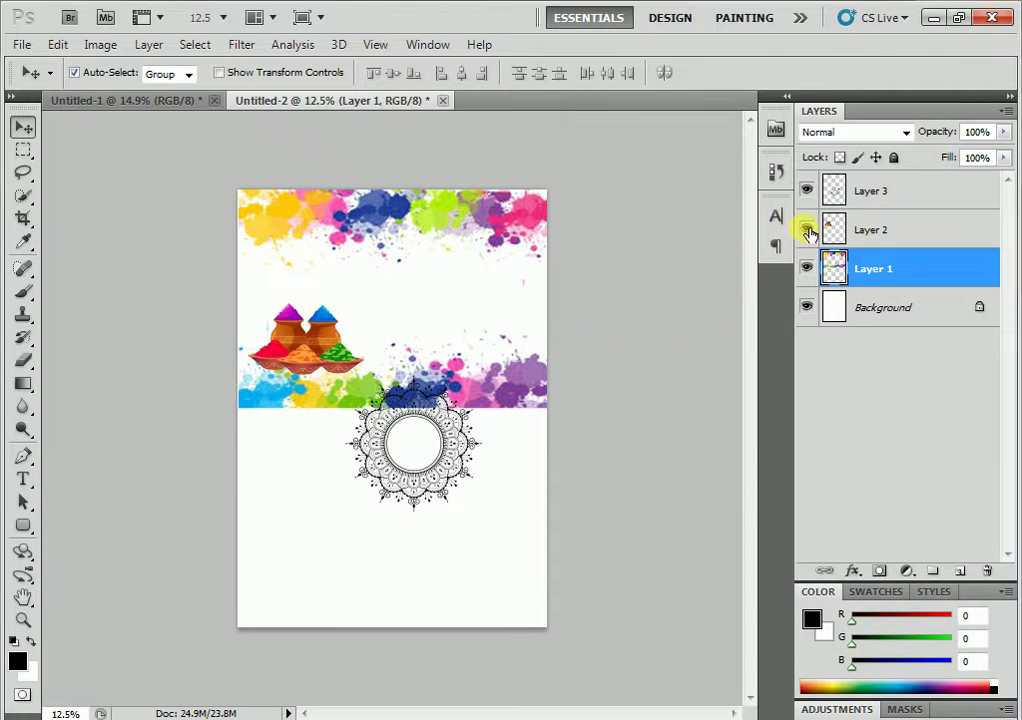
- With Layers 2 and 3 temporarily hidden, move the lower half of the paint splashes down to the page's bottom edge
{"action": "left_click", "coordinate": [807, 230]}
{"action": "left_click", "coordinate": [806, 191]}
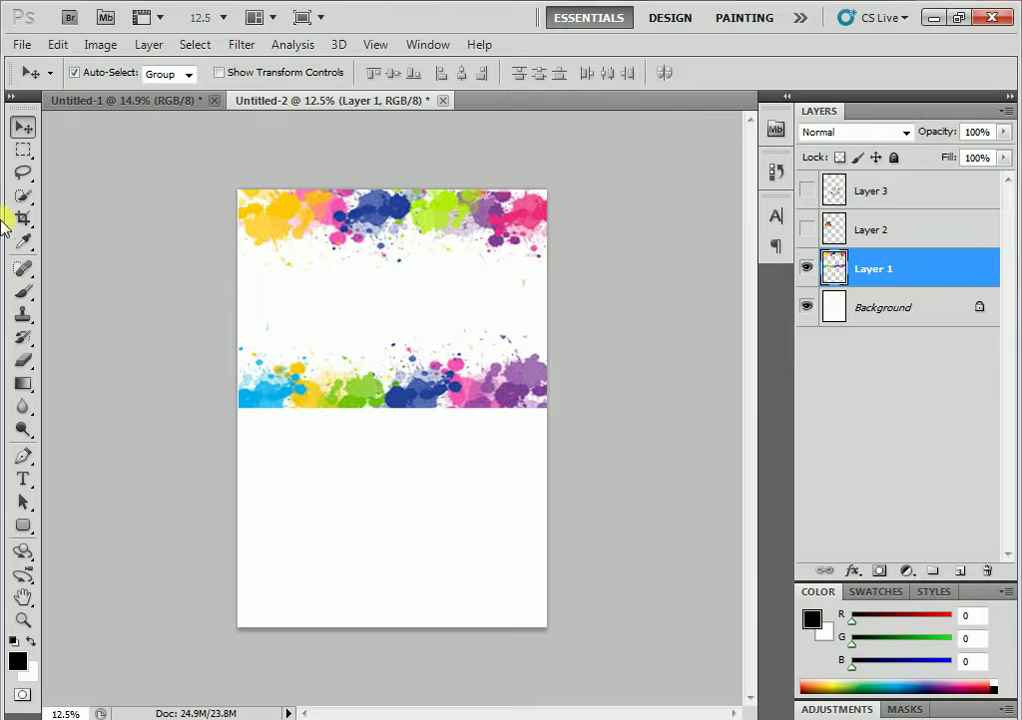
{"action": "left_click", "coordinate": [22, 152]}
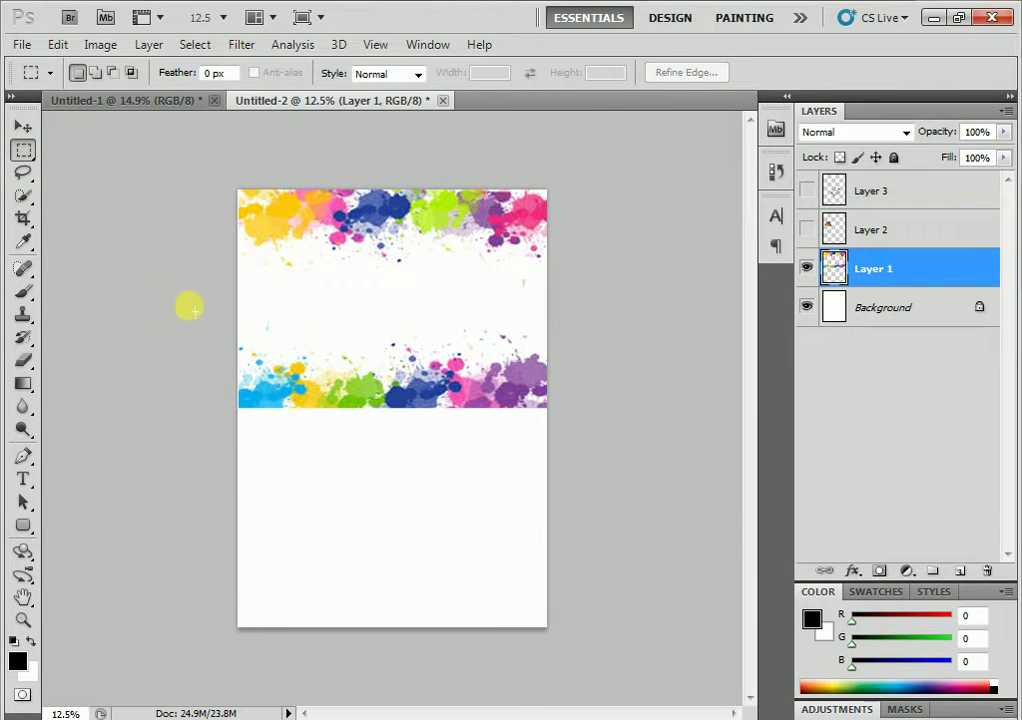
{"action": "left_click_drag", "start_coordinate": [236, 300], "coordinate": [803, 536]}
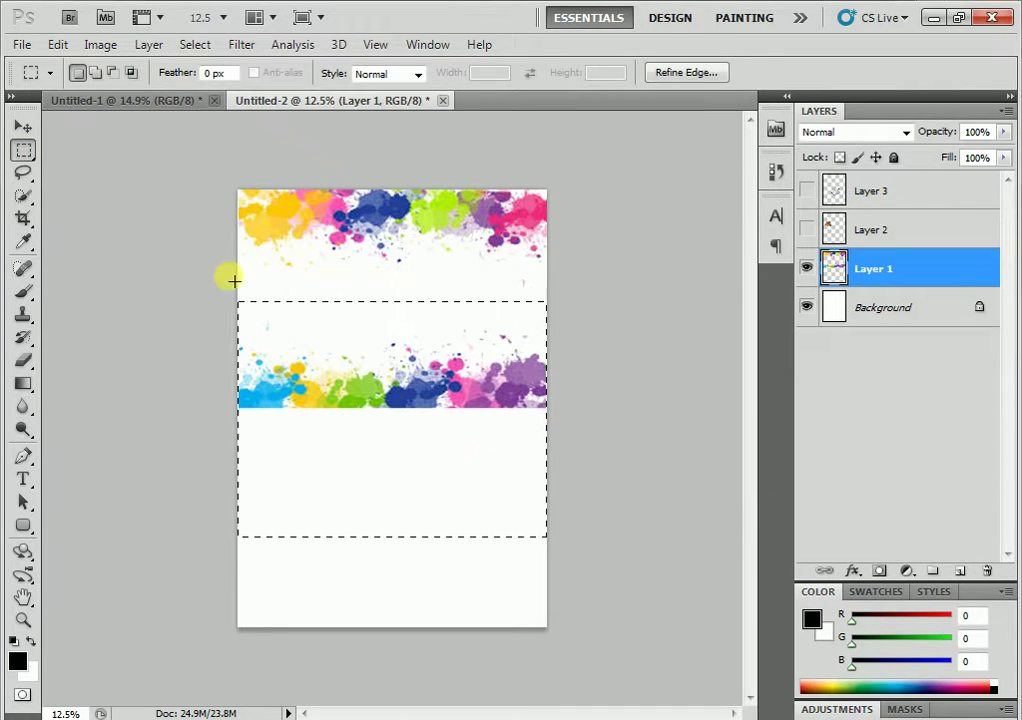
{"action": "left_click", "coordinate": [23, 128]}
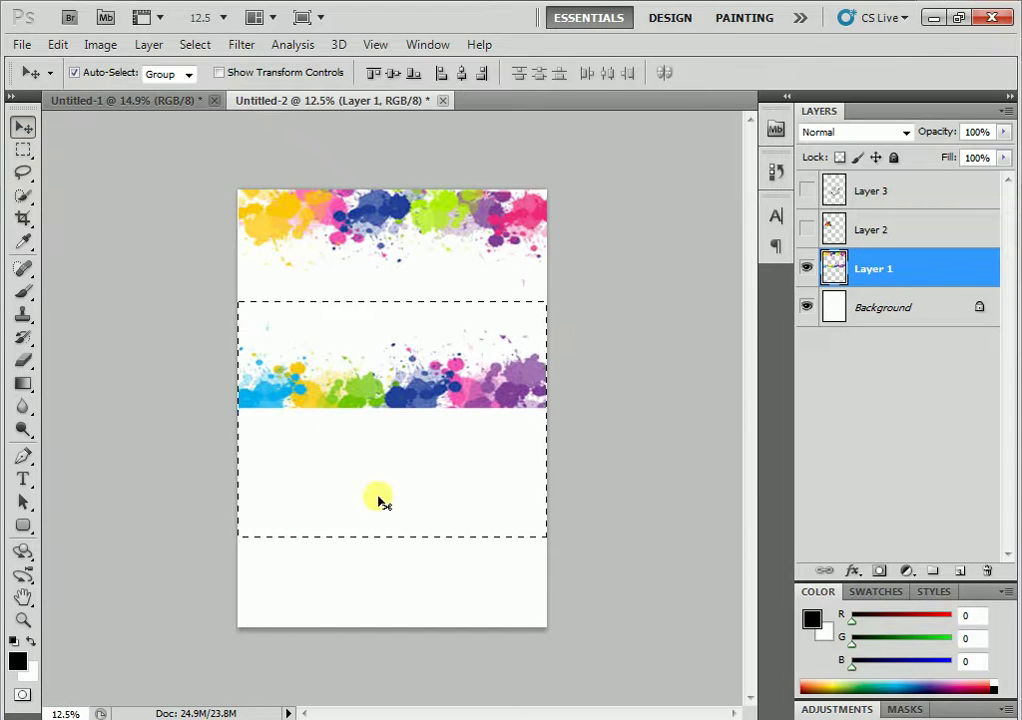
{"action": "left_click_drag", "start_coordinate": [363, 400], "coordinate": [357, 614]}
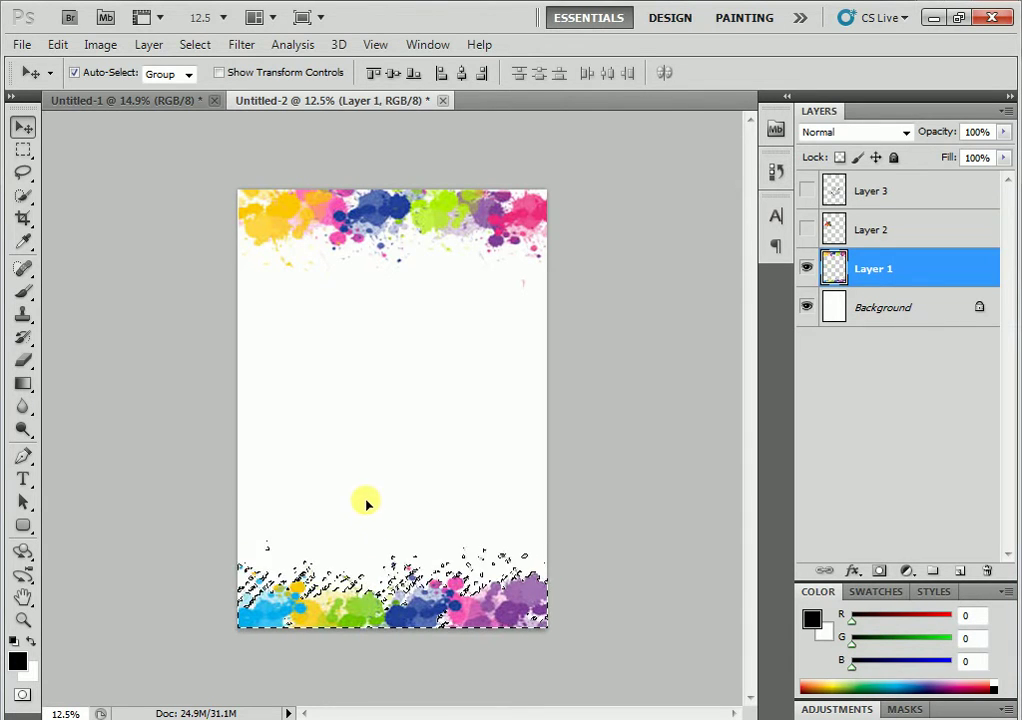
{"action": "key", "text": "ctrl+d"}
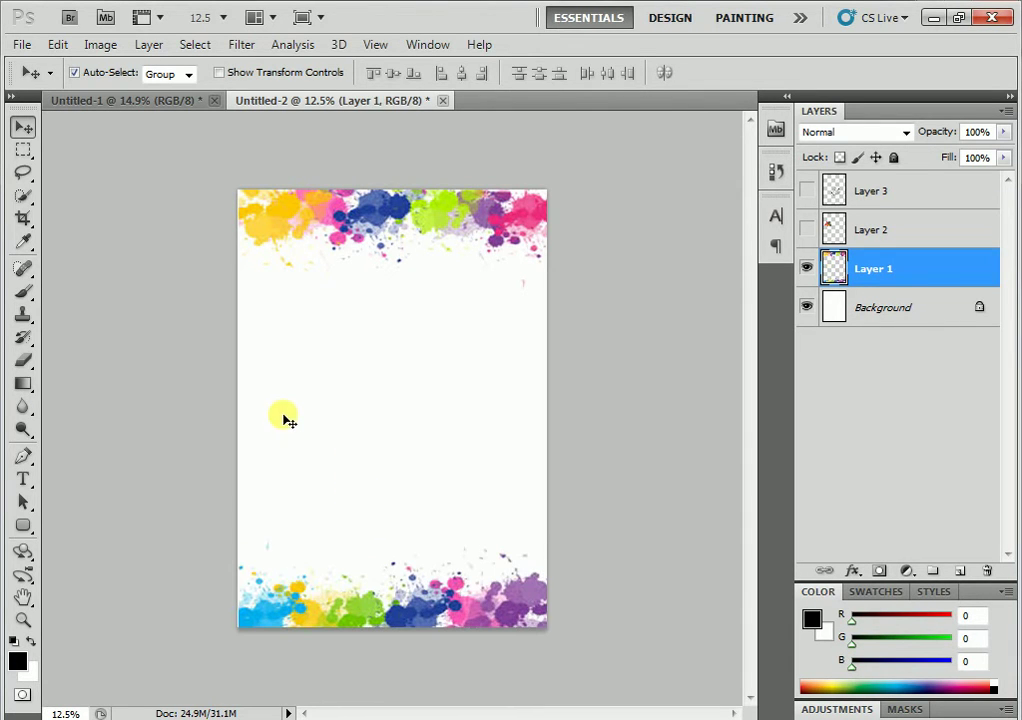
{"action": "left_click", "coordinate": [806, 230]}
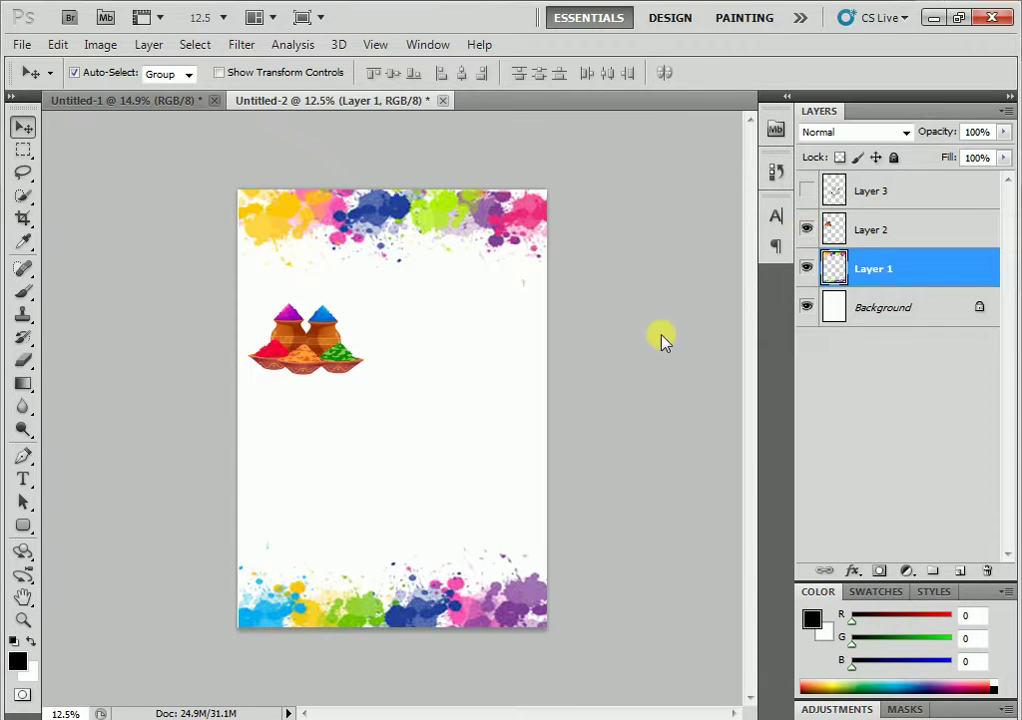
{"action": "left_click", "coordinate": [806, 191]}
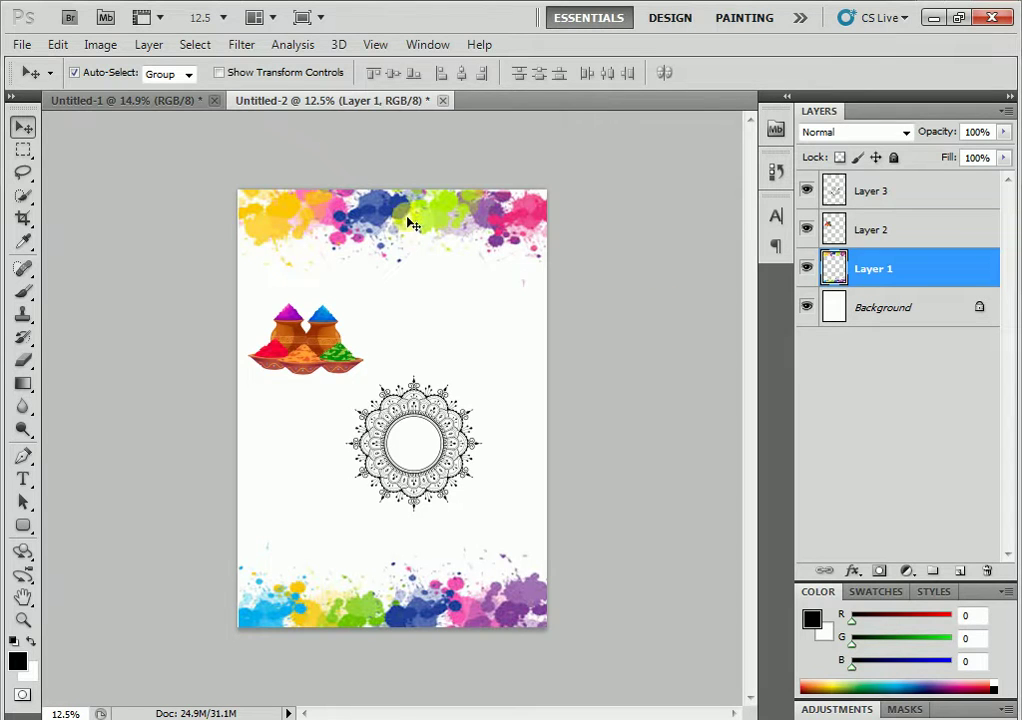
- Centre the mandala horizontally and vertically on the canvas and clear the selection
{"action": "key", "text": "ctrl+a"}
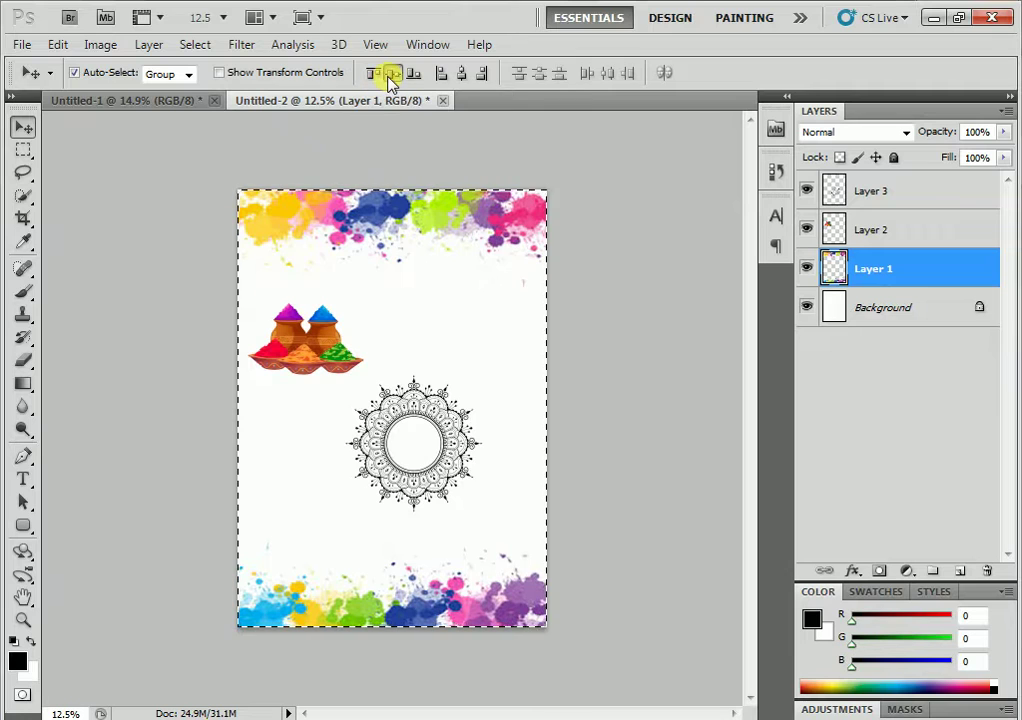
{"action": "left_click", "coordinate": [879, 198]}
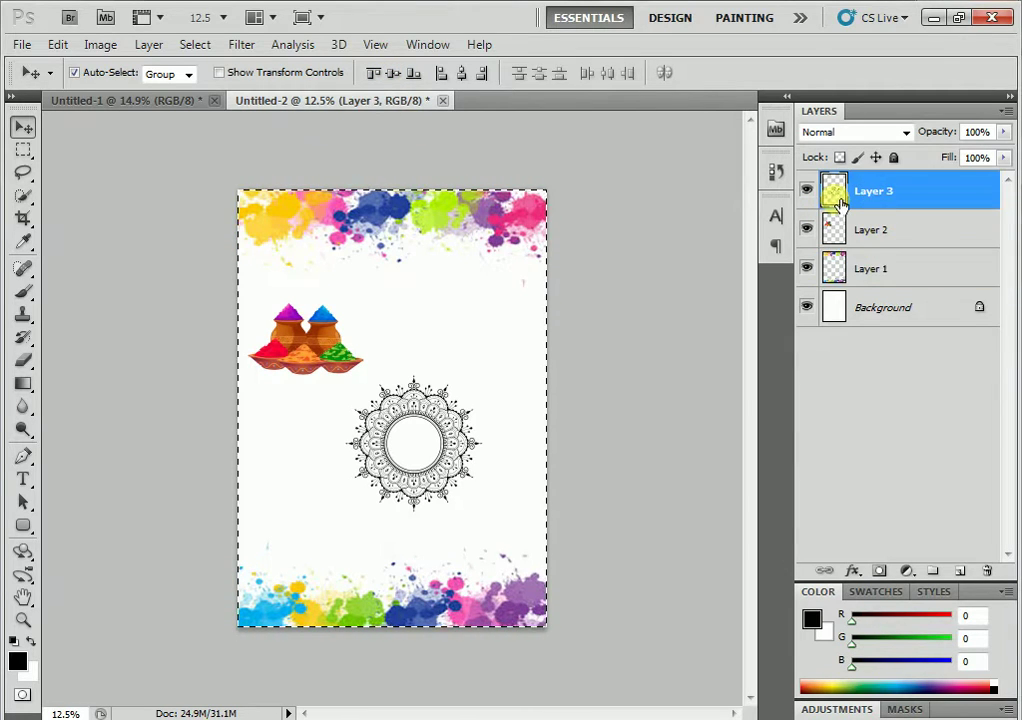
{"action": "left_click", "coordinate": [392, 73]}
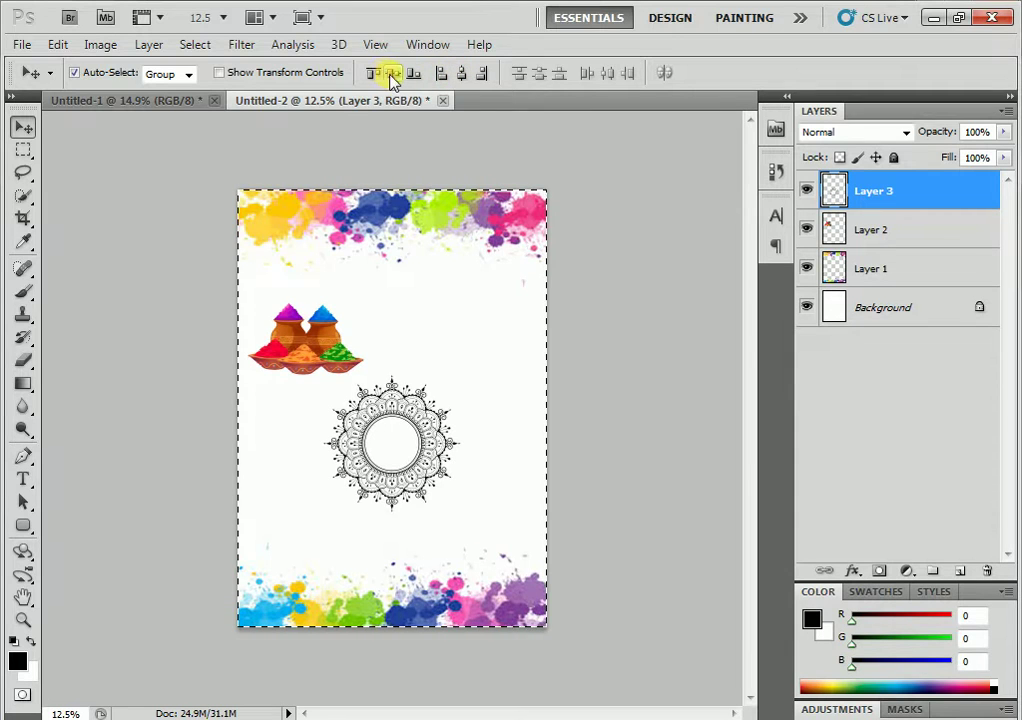
{"action": "left_click", "coordinate": [392, 74]}
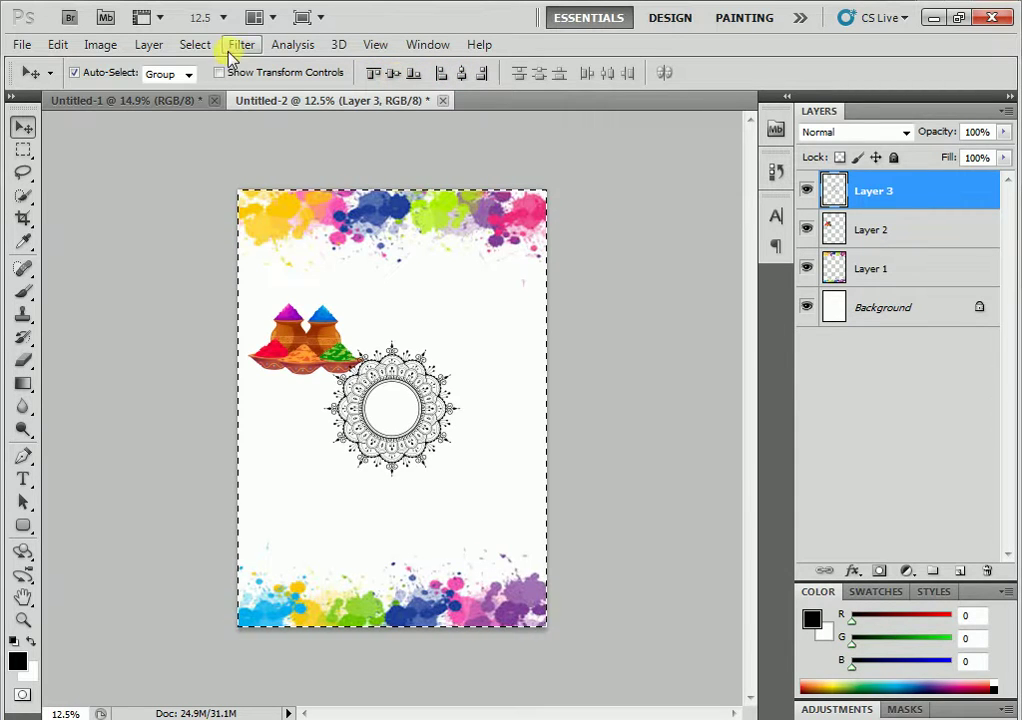
{"action": "left_click", "coordinate": [199, 44]}
{"action": "left_click", "coordinate": [183, 84]}
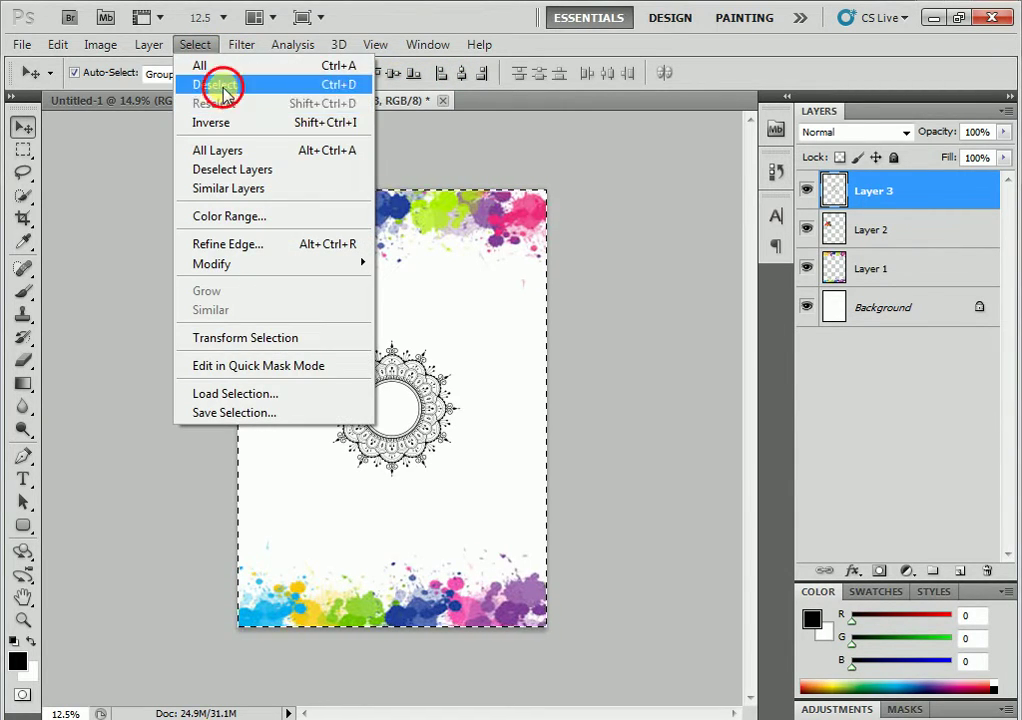
- Enlarge the mandala proportionally from its centre to about 226%, filling the page width
{"action": "key", "text": "ctrl+t"}
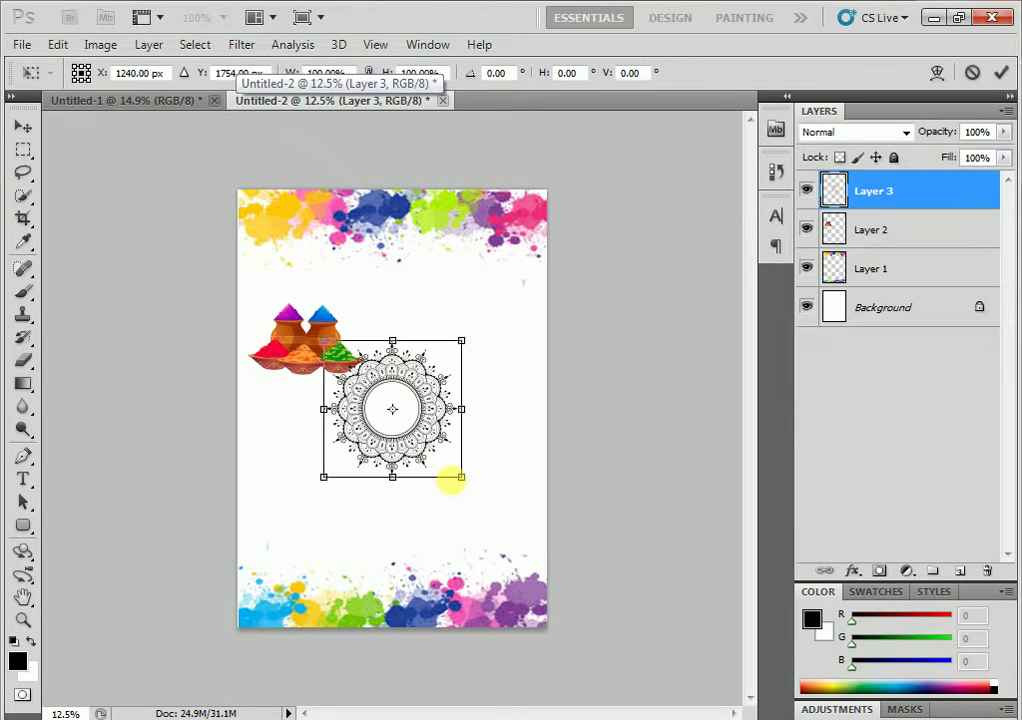
{"action": "left_click_drag", "start_coordinate": [469, 486], "coordinate": [559, 549]}
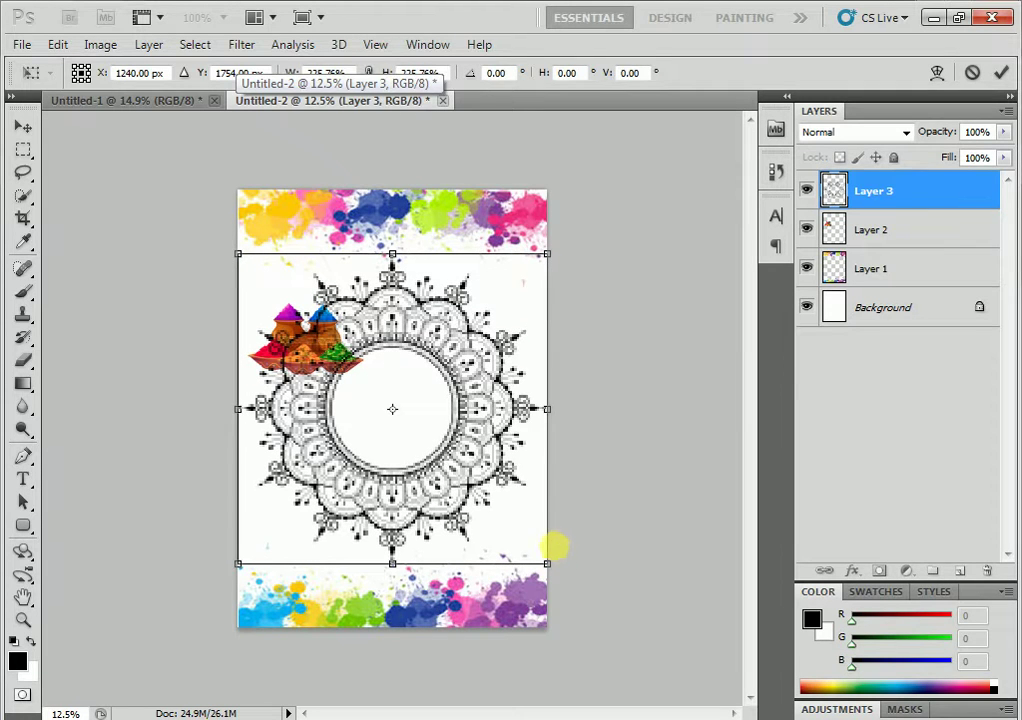
{"action": "key", "text": "Return"}
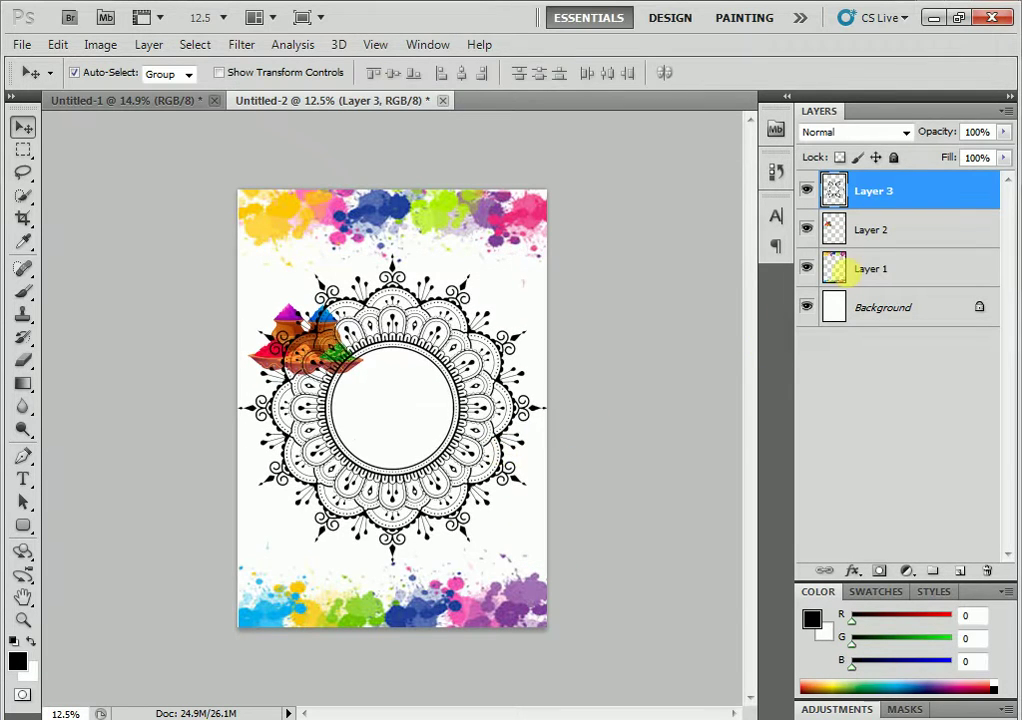
- Add a linear Gradient Overlay to the mandala layer with the Blue, Red, Yellow preset and a 50° angle
{"action": "left_click", "coordinate": [868, 190]}
{"action": "right_click", "coordinate": [882, 191]}
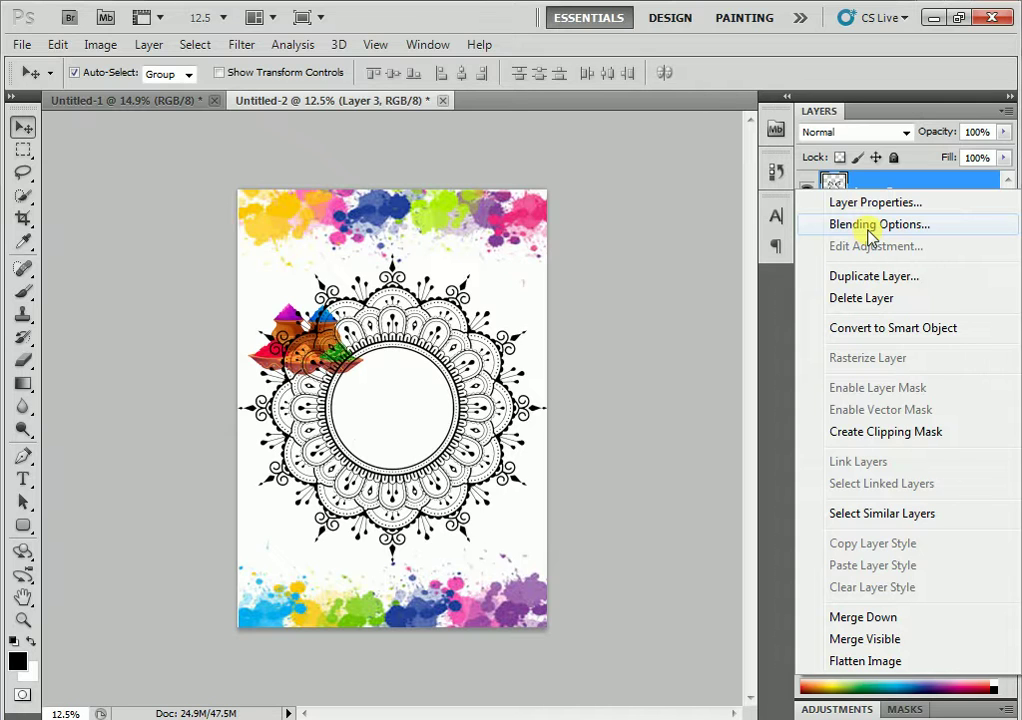
{"action": "left_click", "coordinate": [880, 225]}
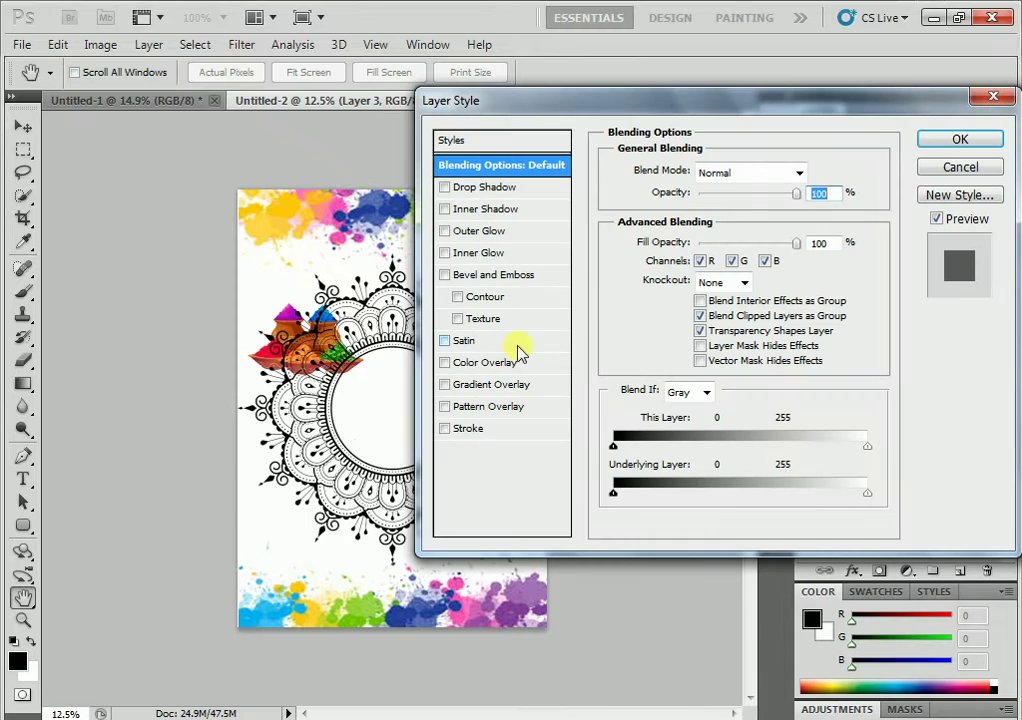
{"action": "left_click", "coordinate": [444, 385]}
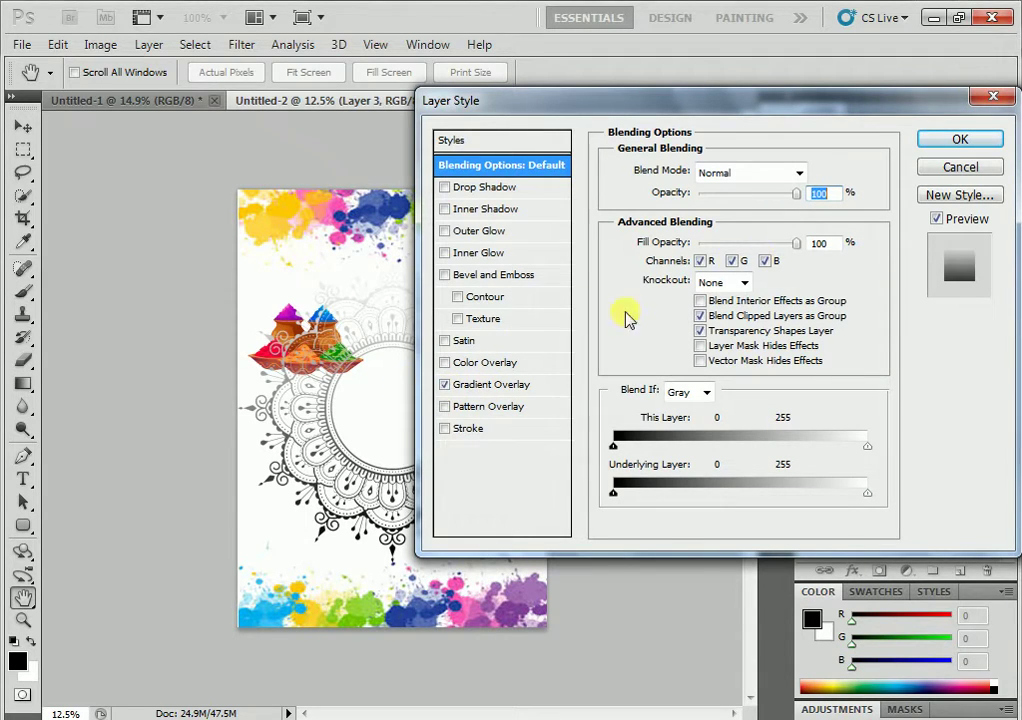
{"action": "left_click", "coordinate": [492, 385]}
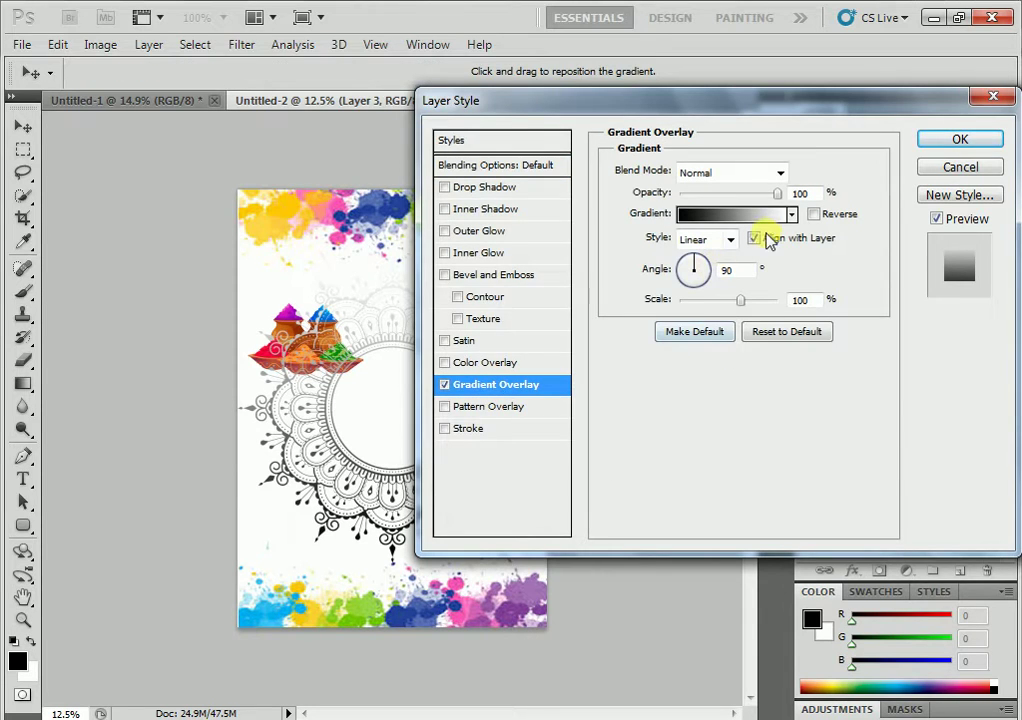
{"action": "left_click", "coordinate": [791, 215]}
{"action": "left_click", "coordinate": [792, 252]}
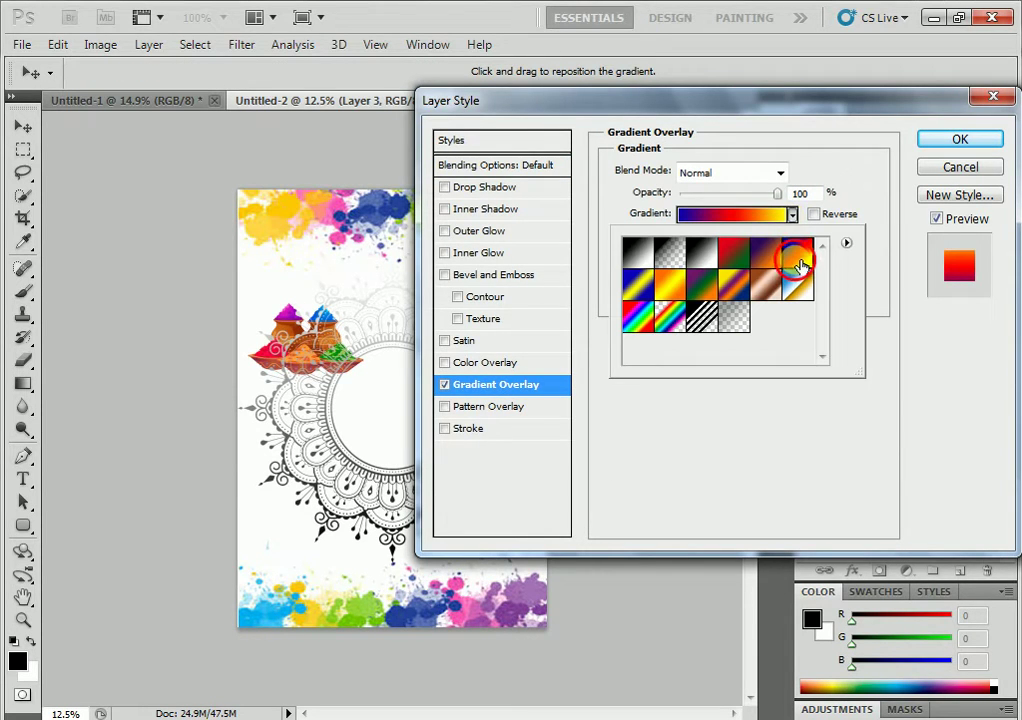
{"action": "left_click", "coordinate": [766, 212]}
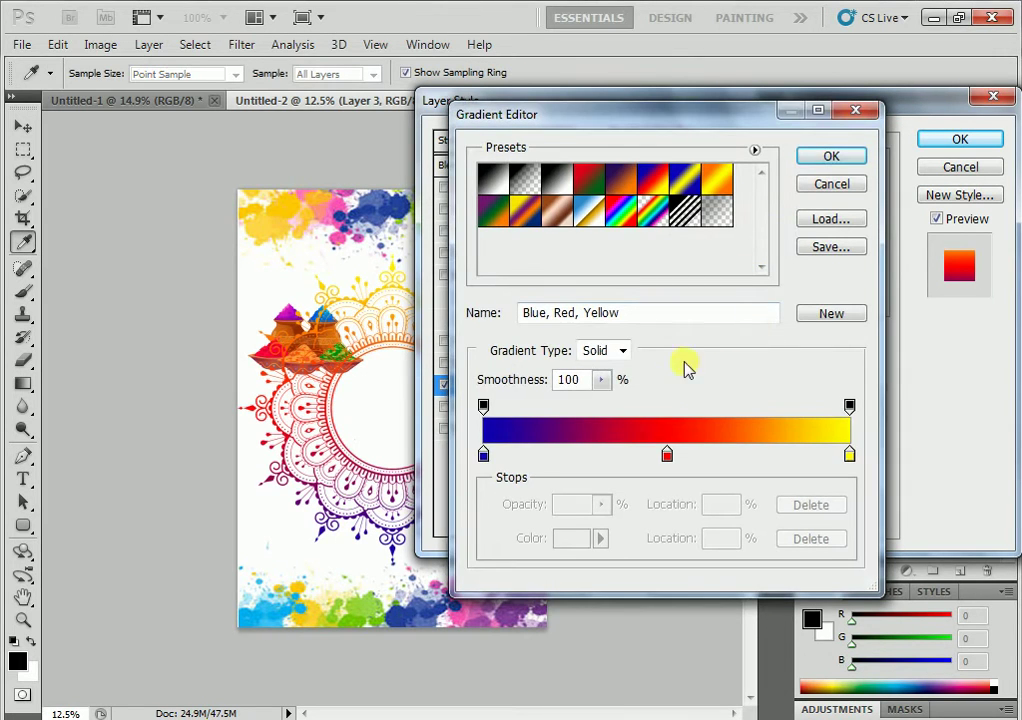
{"action": "left_click", "coordinate": [835, 182]}
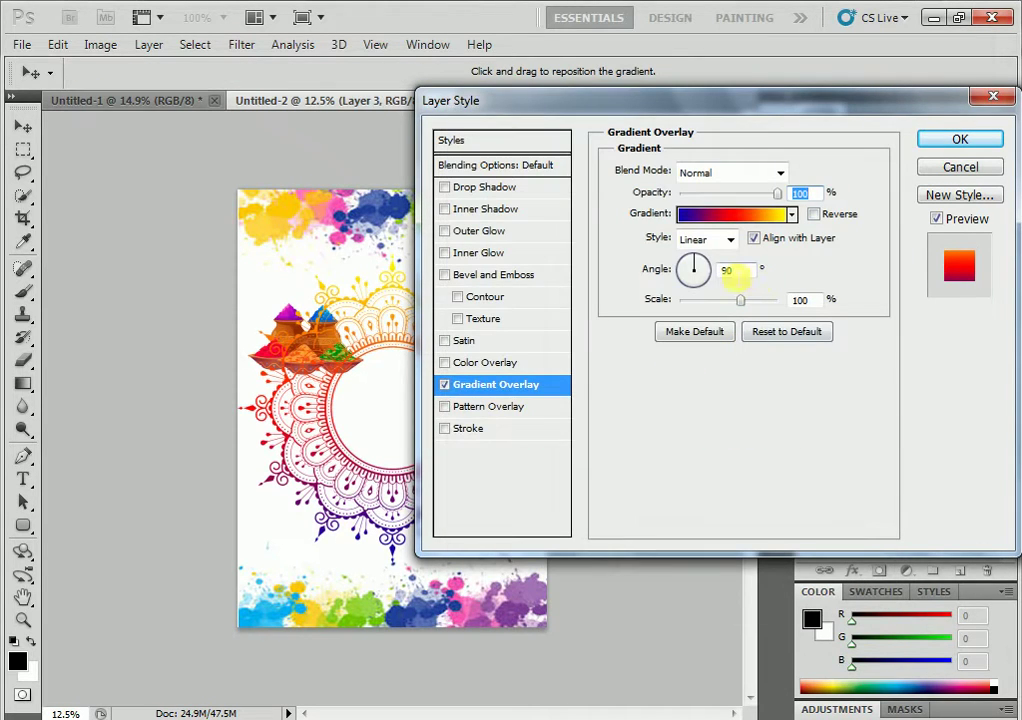
{"action": "left_click", "coordinate": [706, 272]}
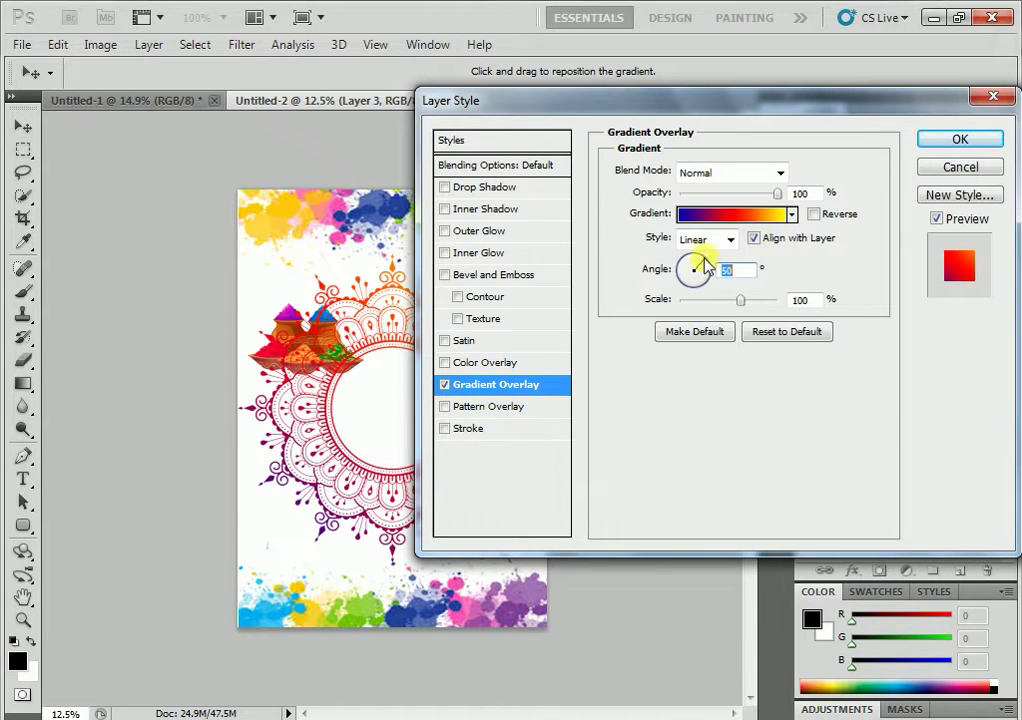
{"action": "left_click", "coordinate": [968, 146]}
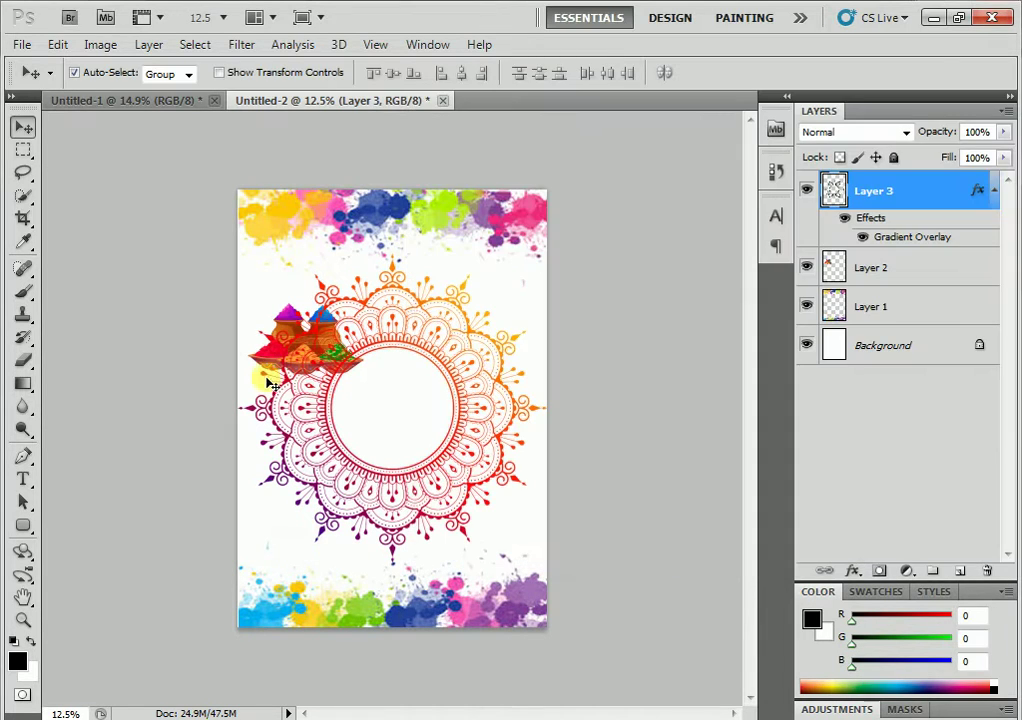
- Bring the colour pots layer above the mandala layer and move the pots to the mandala's lower edge
{"action": "left_click", "coordinate": [870, 272]}
{"action": "left_click", "coordinate": [890, 195], "text": "ctrl"}
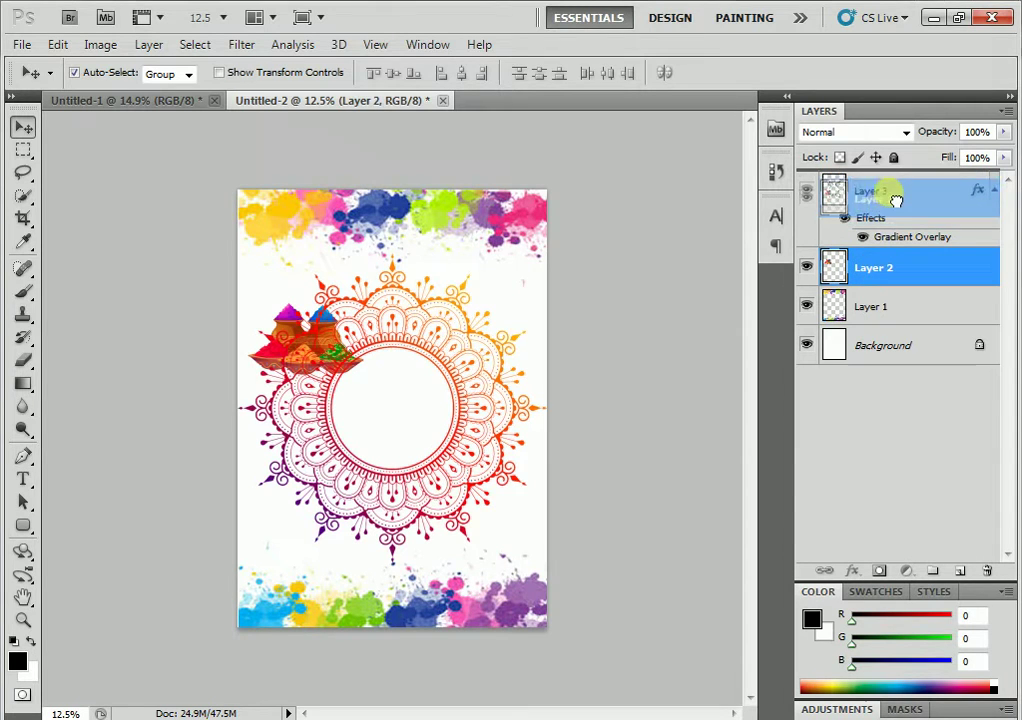
{"action": "left_click_drag", "start_coordinate": [898, 195], "coordinate": [890, 184]}
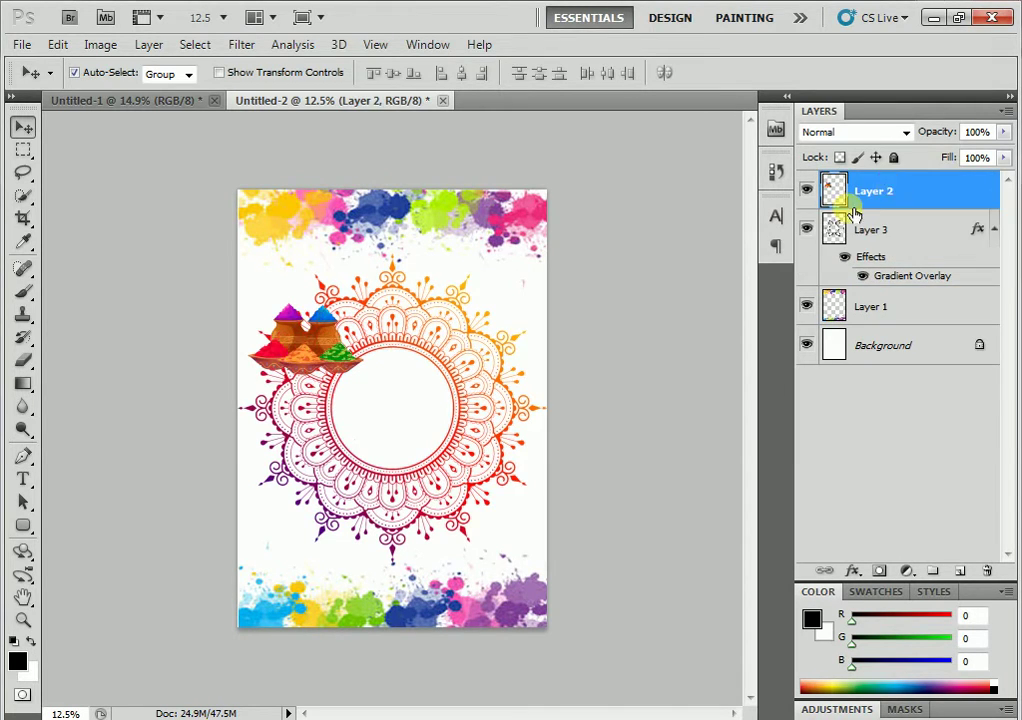
{"action": "left_click_drag", "start_coordinate": [330, 352], "coordinate": [378, 548]}
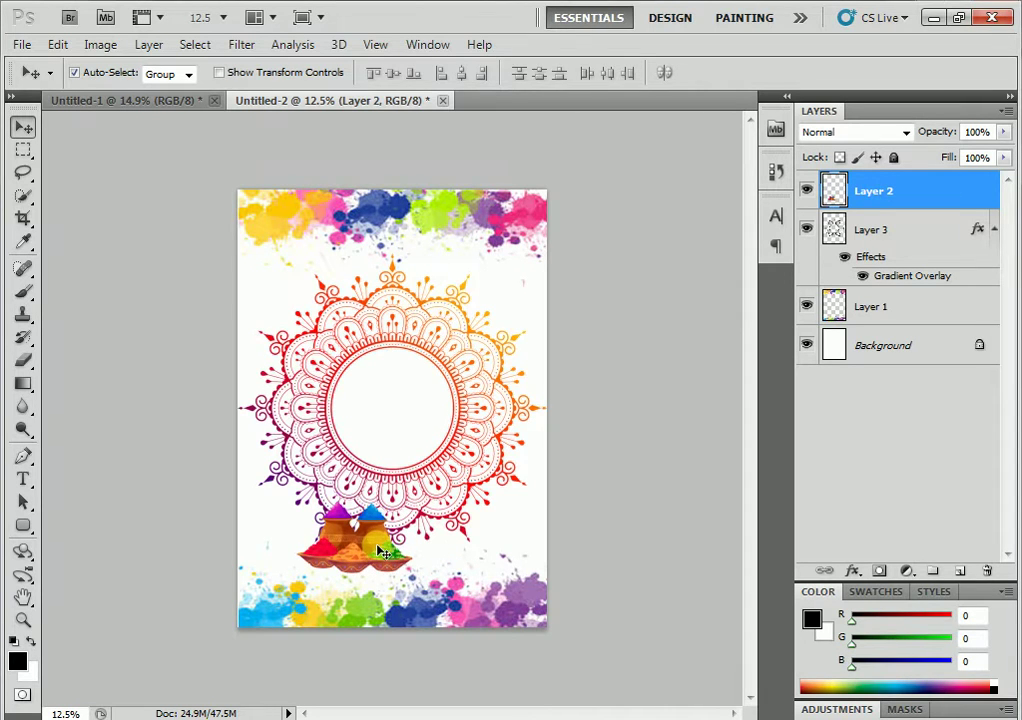
- Enlarge the colour pots proportionally to about 204% and centre them horizontally on the canvas
{"action": "key", "text": "ctrl+t"}
{"action": "left_click_drag", "start_coordinate": [411, 505], "coordinate": [533, 425]}
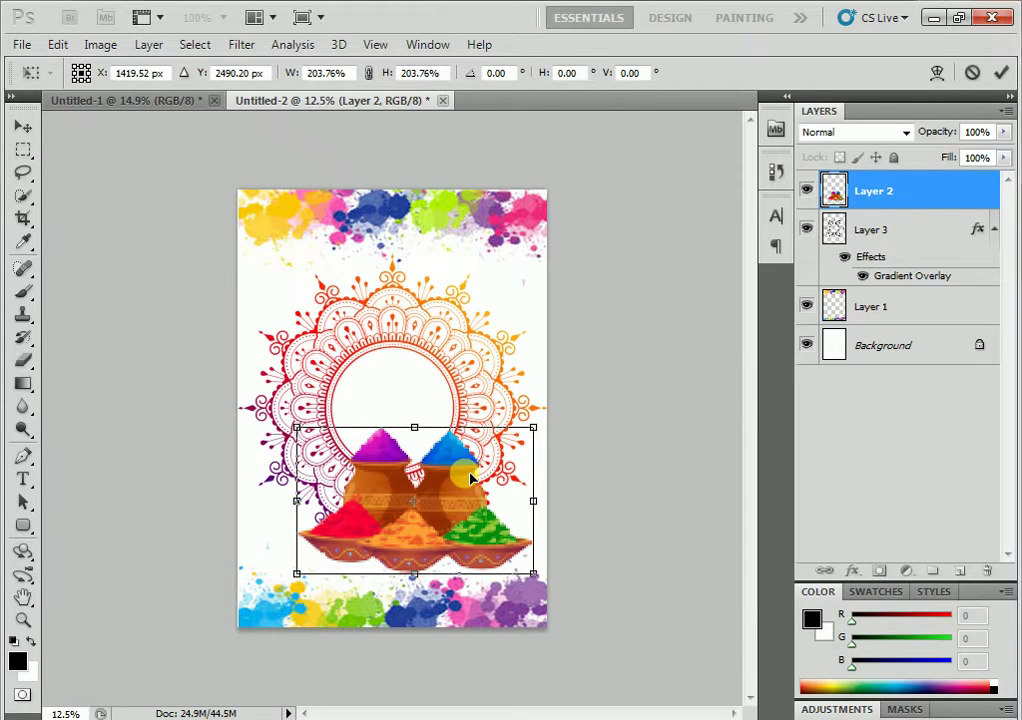
{"action": "key", "text": "Return"}
{"action": "key", "text": "ctrl+a"}
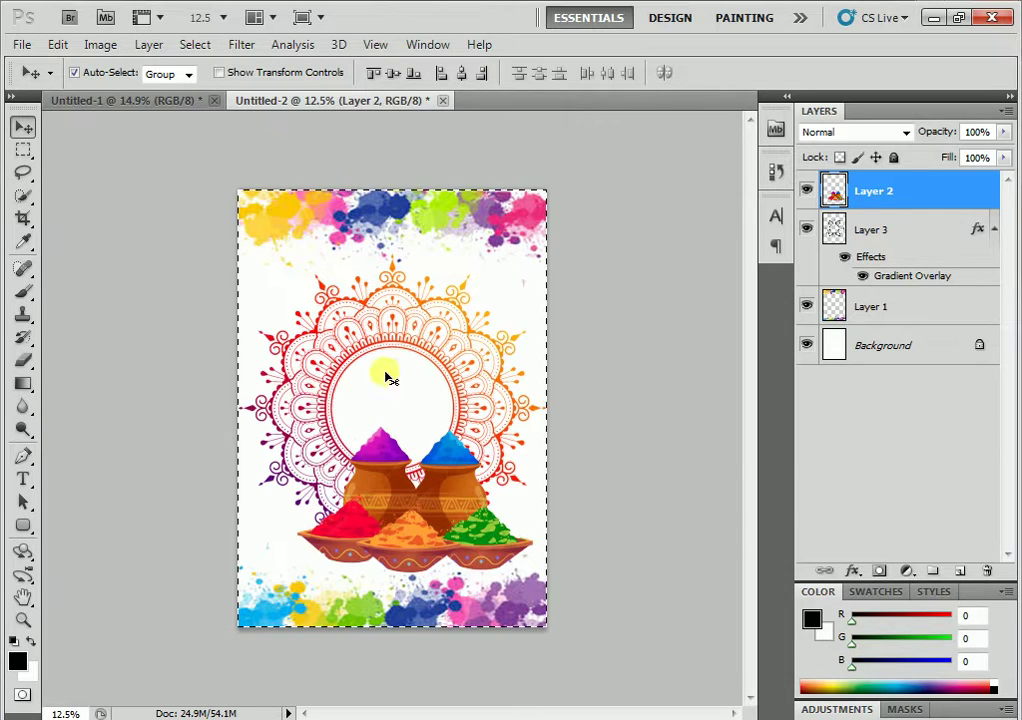
{"action": "left_click", "coordinate": [461, 74]}
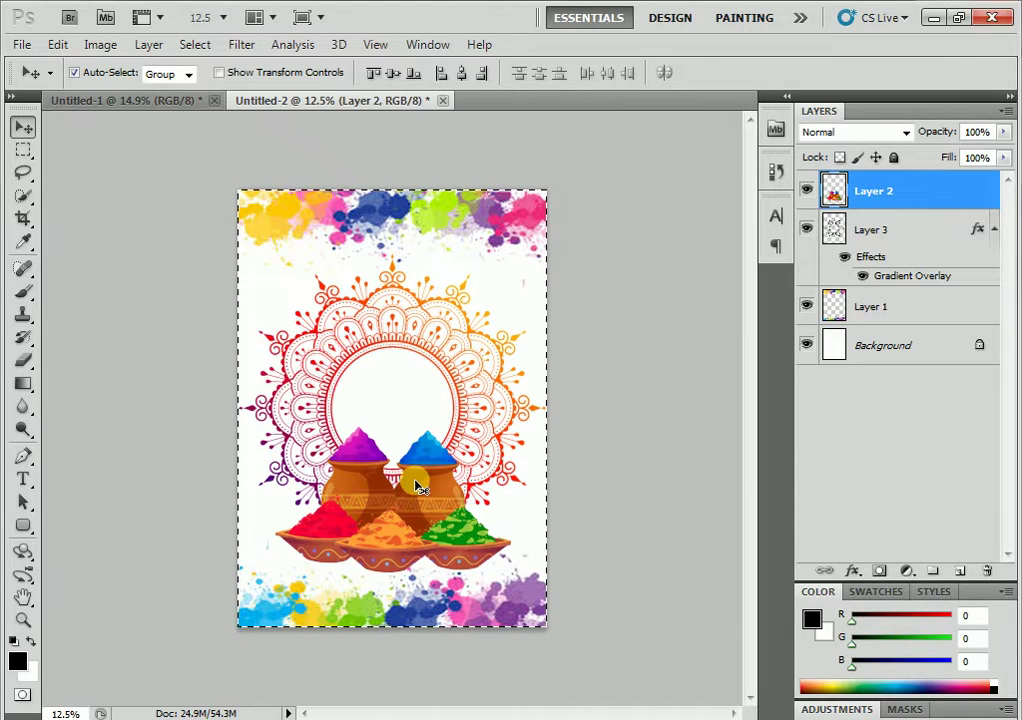
- Deselect the canvas selection and shrink the colour pots proportionally to about 92%, placing them slightly lower on the page
{"action": "left_click", "coordinate": [195, 44]}
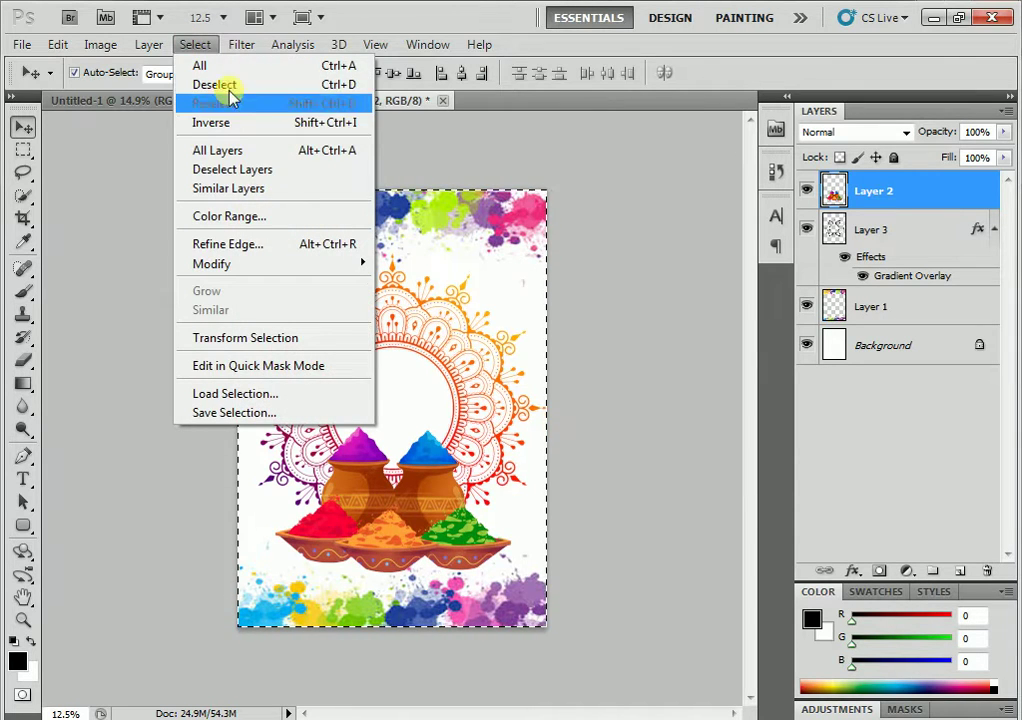
{"action": "left_click", "coordinate": [226, 86]}
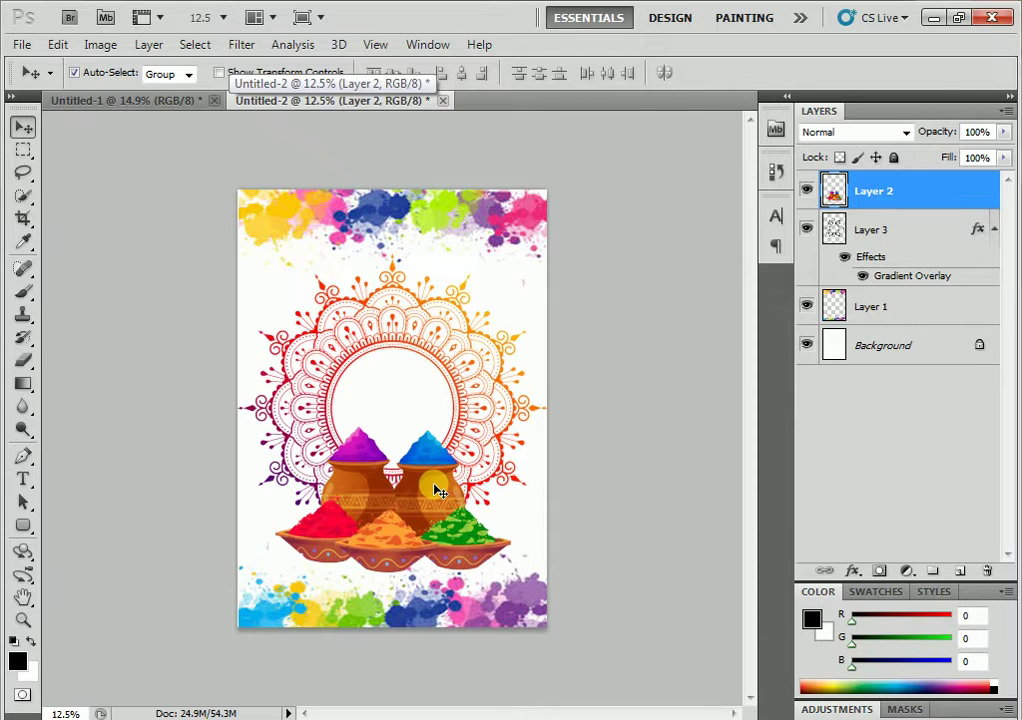
{"action": "key", "text": "ctrl+t"}
{"action": "left_click_drag", "start_coordinate": [515, 432], "coordinate": [505, 440]}
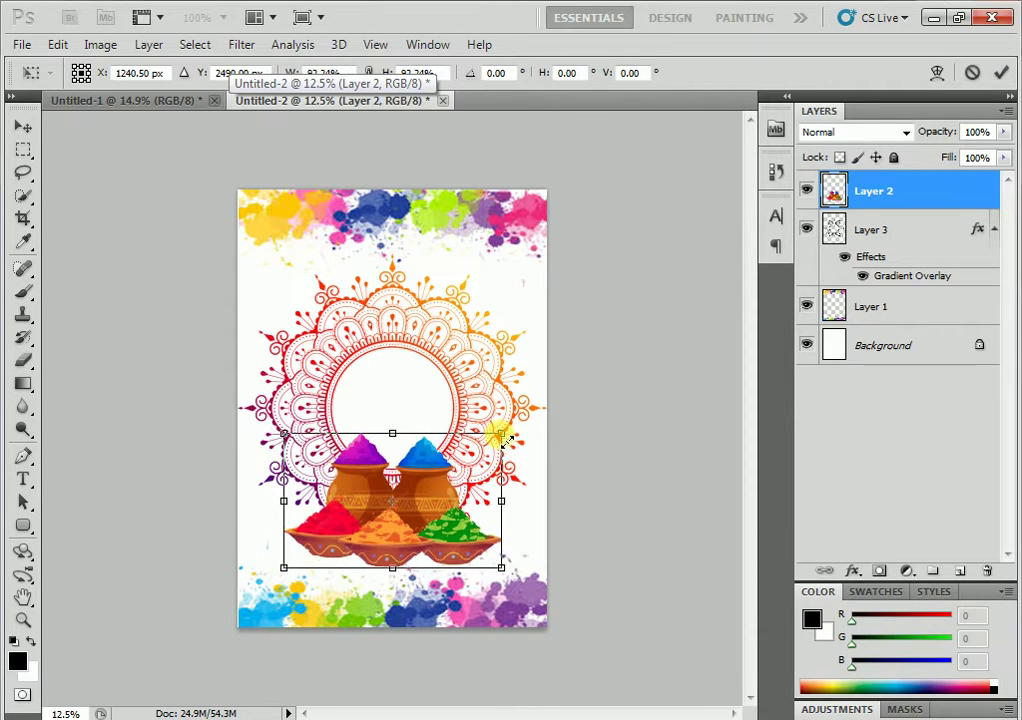
{"action": "key", "text": "Return"}
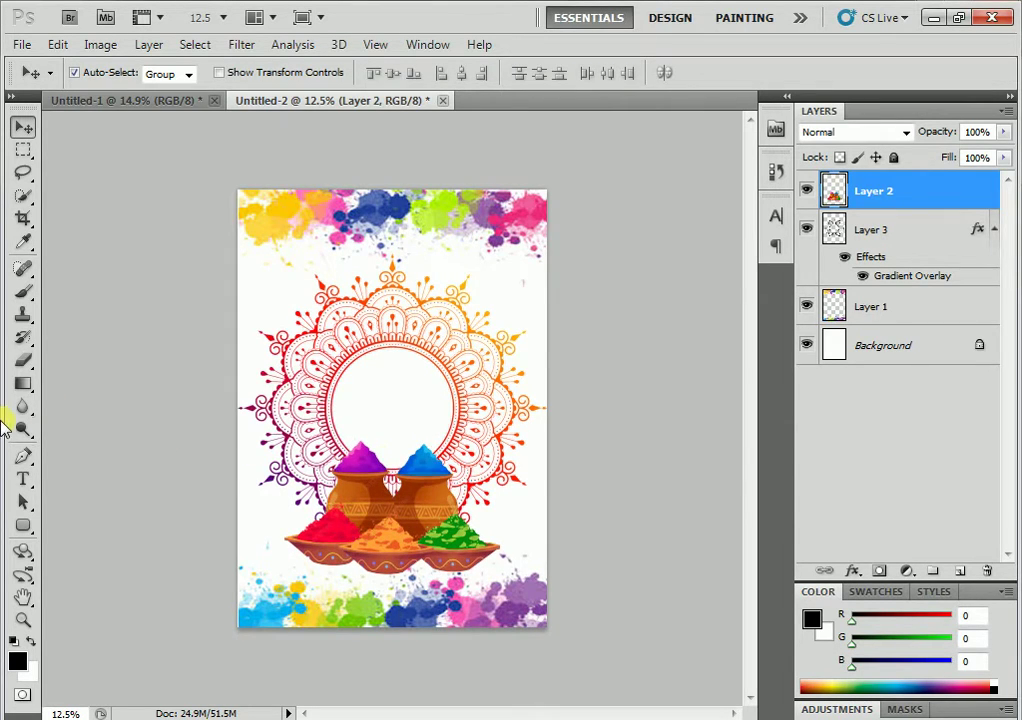
- Add the text "Hooli" in 14 pt Rage Italic, black, inside the mandala's central circle
{"action": "left_click", "coordinate": [23, 478]}
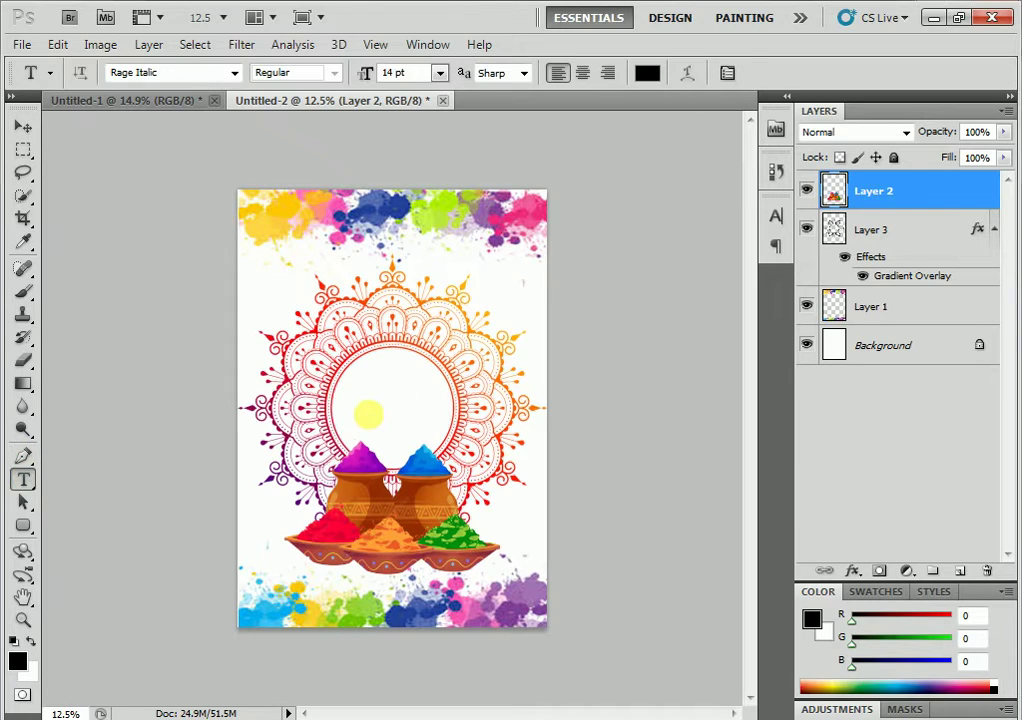
{"action": "left_click", "coordinate": [368, 412]}
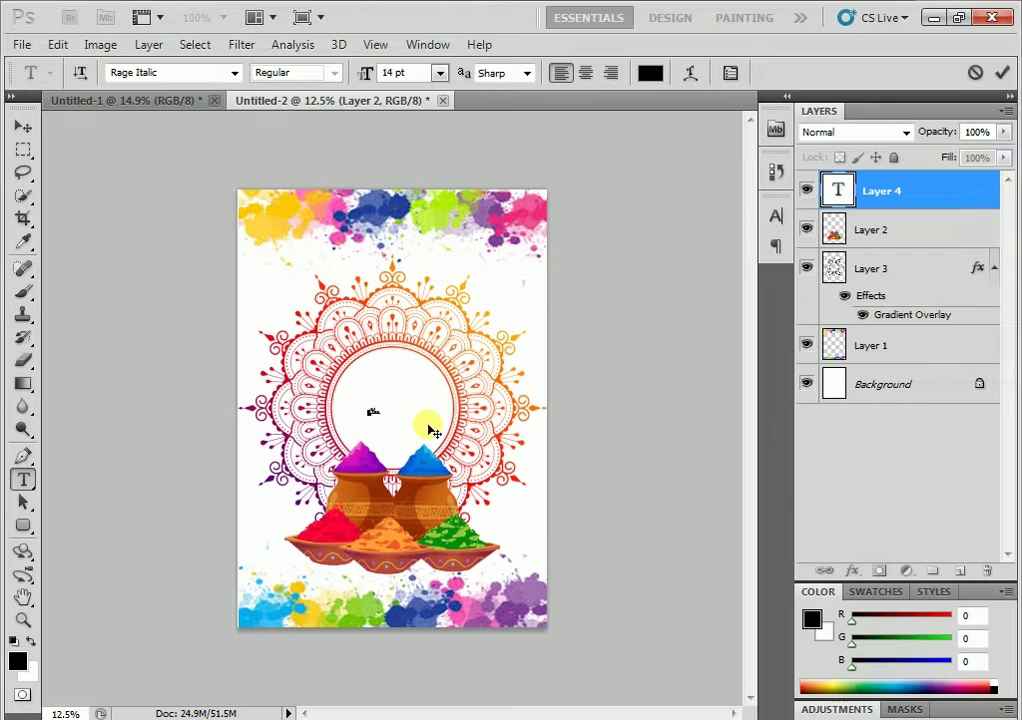
{"action": "key", "text": "ctrl+Return"}
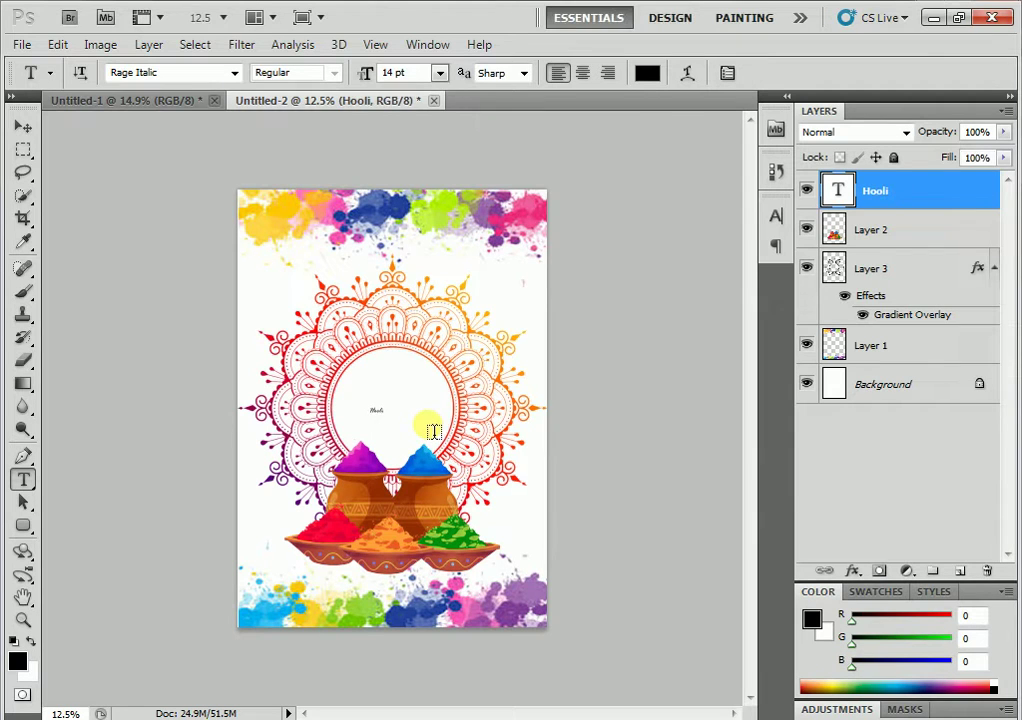
- Enlarge the "Hooli" text proportionally from its centre to about 1167%
{"action": "left_click", "coordinate": [23, 126]}
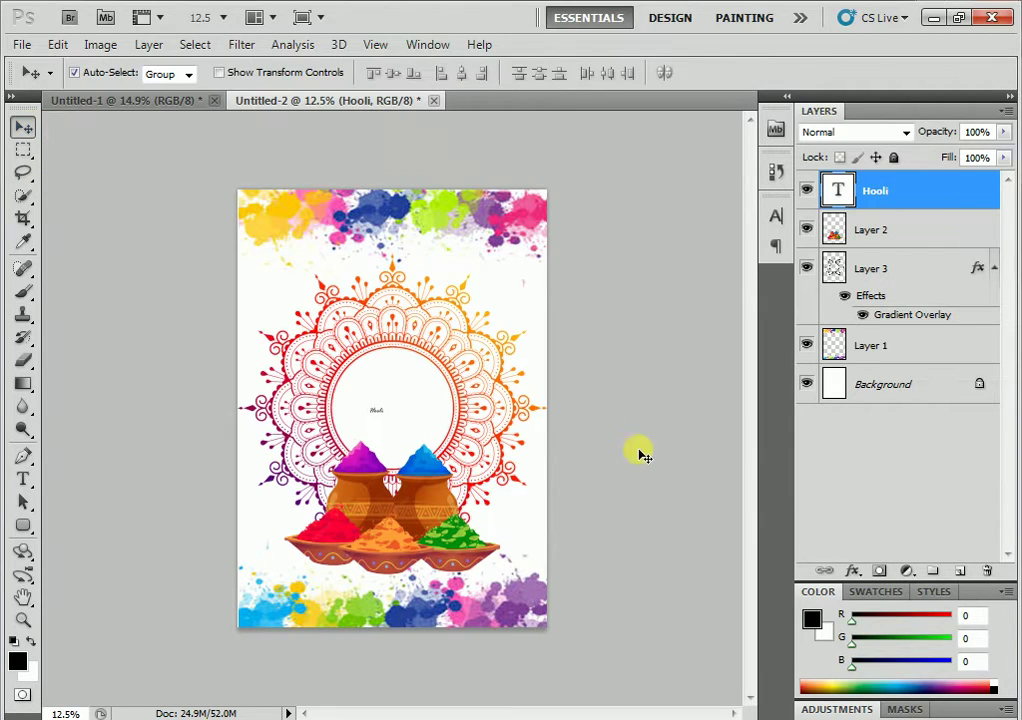
{"action": "key", "text": "ctrl+t"}
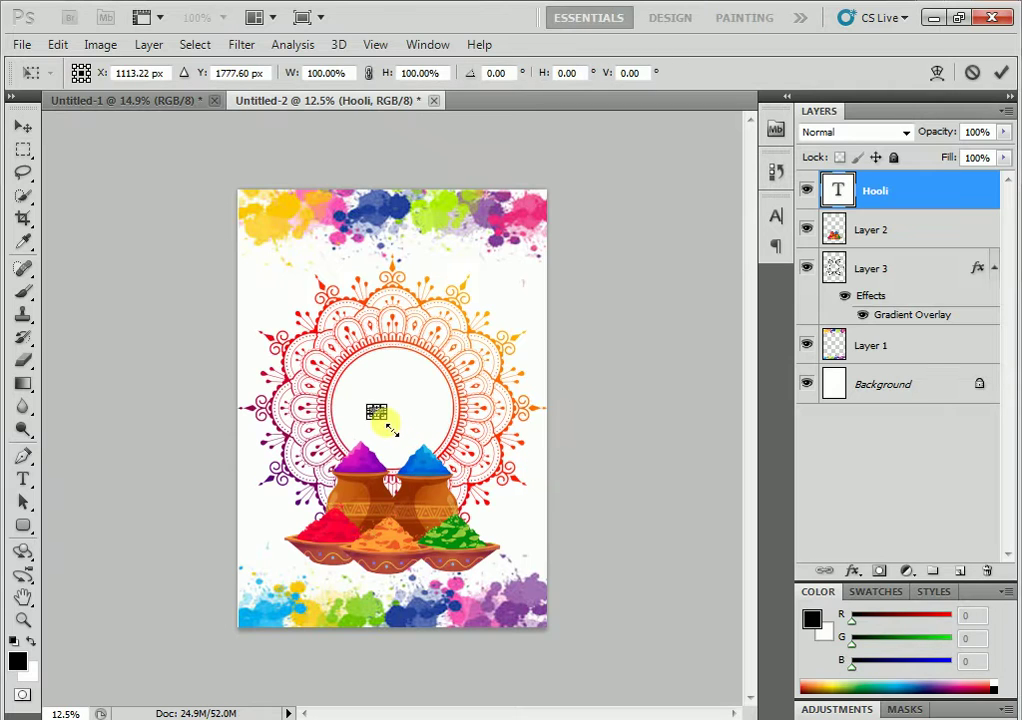
{"action": "left_click_drag", "start_coordinate": [387, 421], "coordinate": [456, 468]}
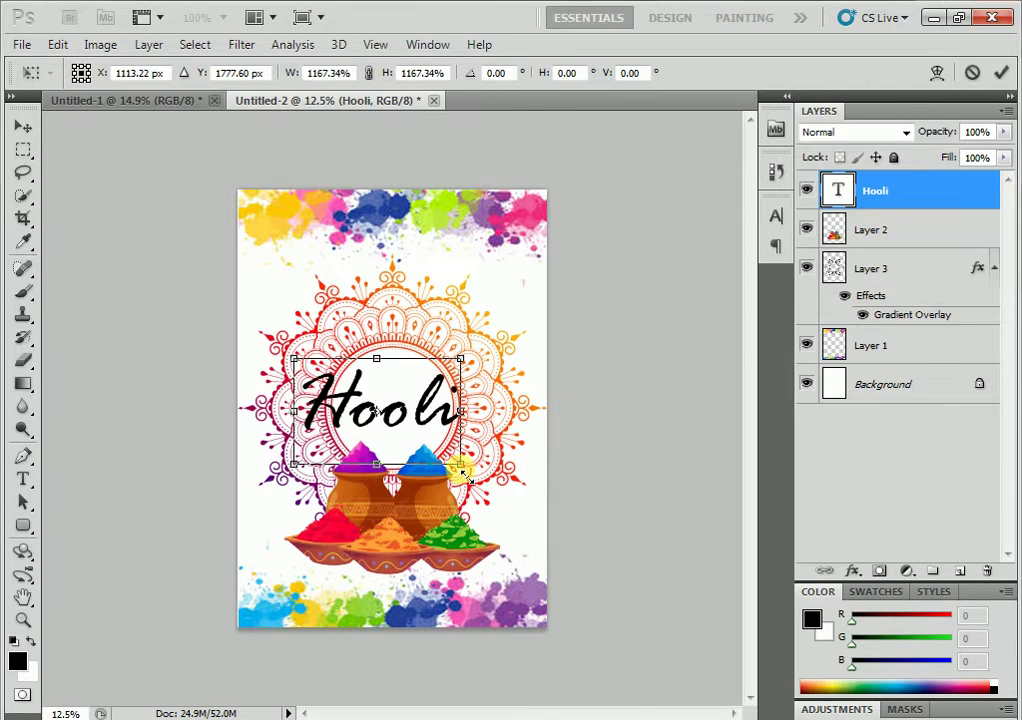
{"action": "double_click", "coordinate": [410, 419]}
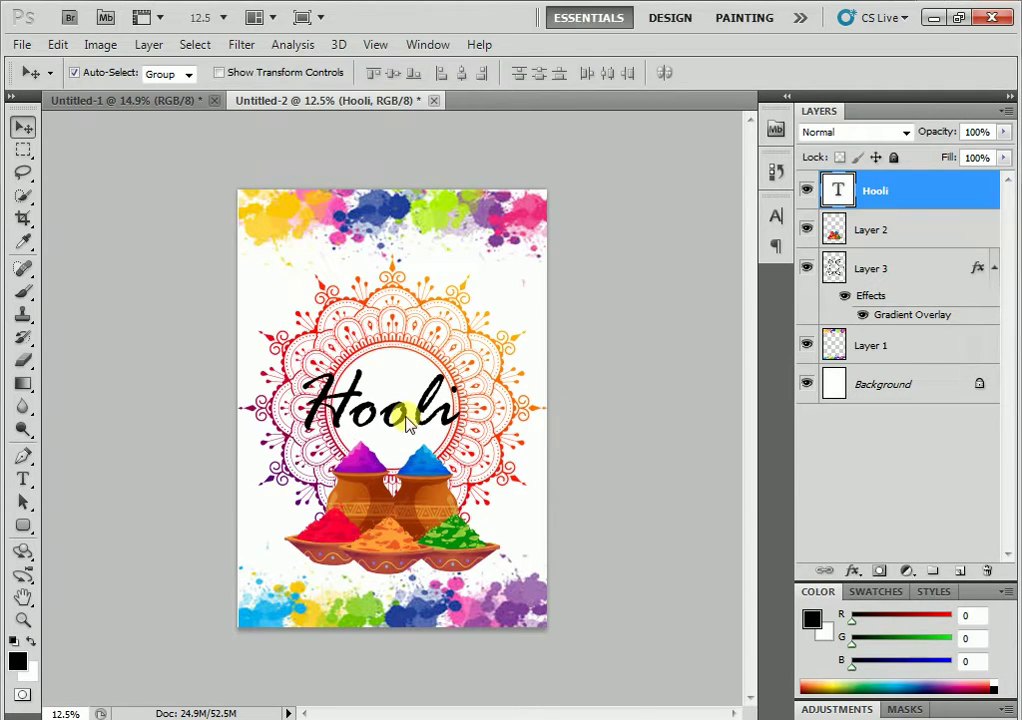
- Correct the text's spelling to "Holi"
{"action": "key", "text": "t"}
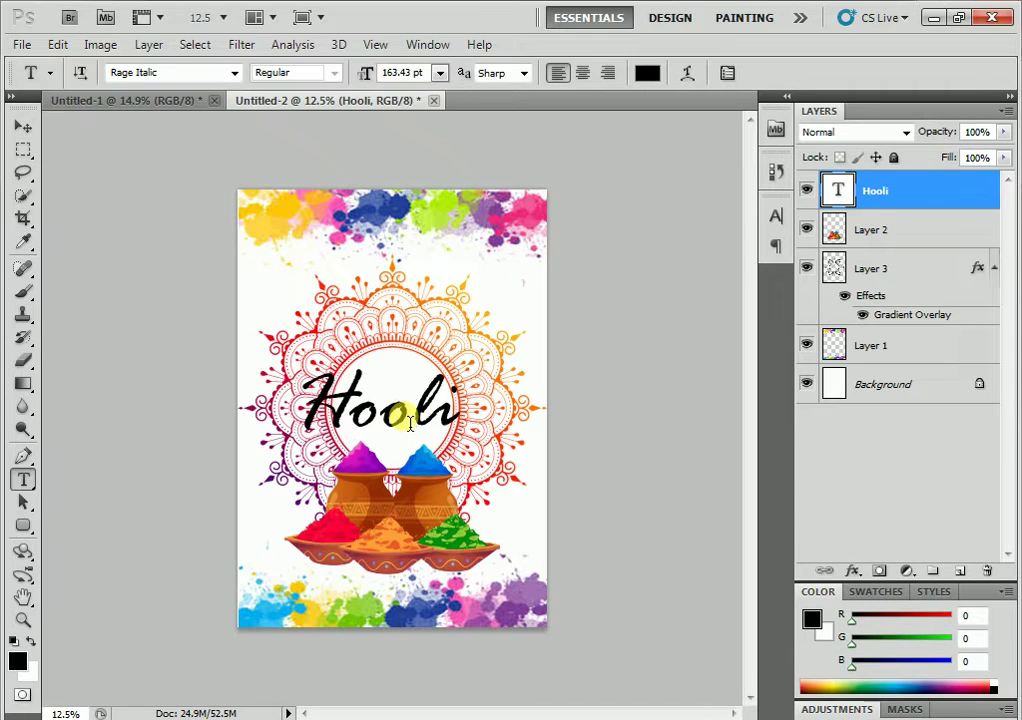
{"action": "left_click", "coordinate": [410, 423]}
{"action": "key", "text": "BackSpace"}
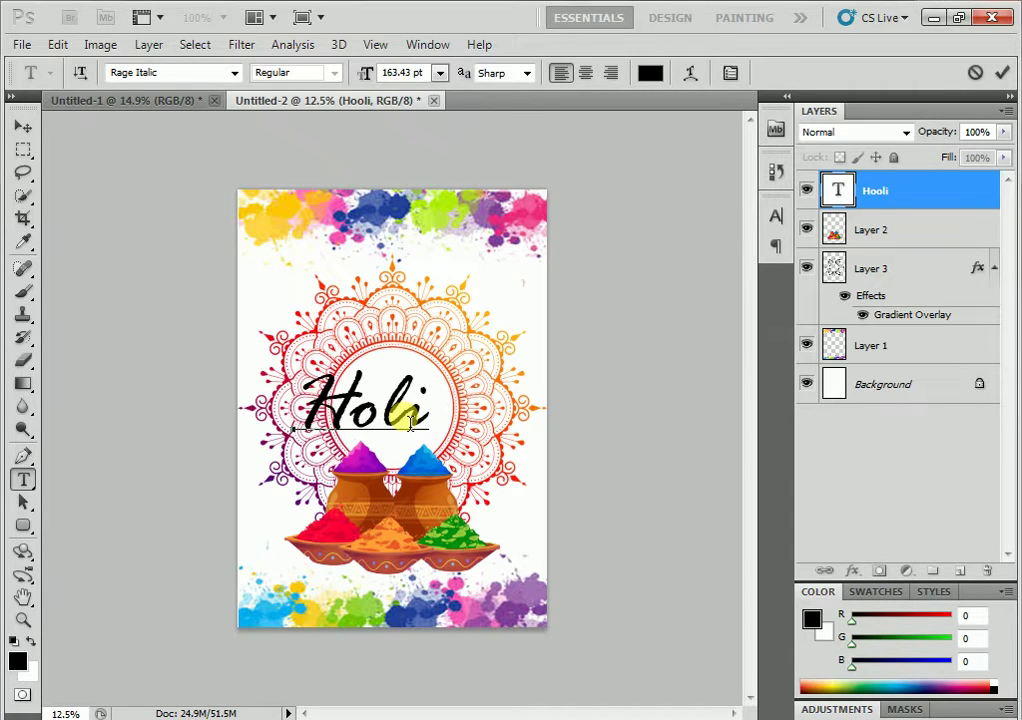
{"action": "key", "text": "ctrl+Return"}
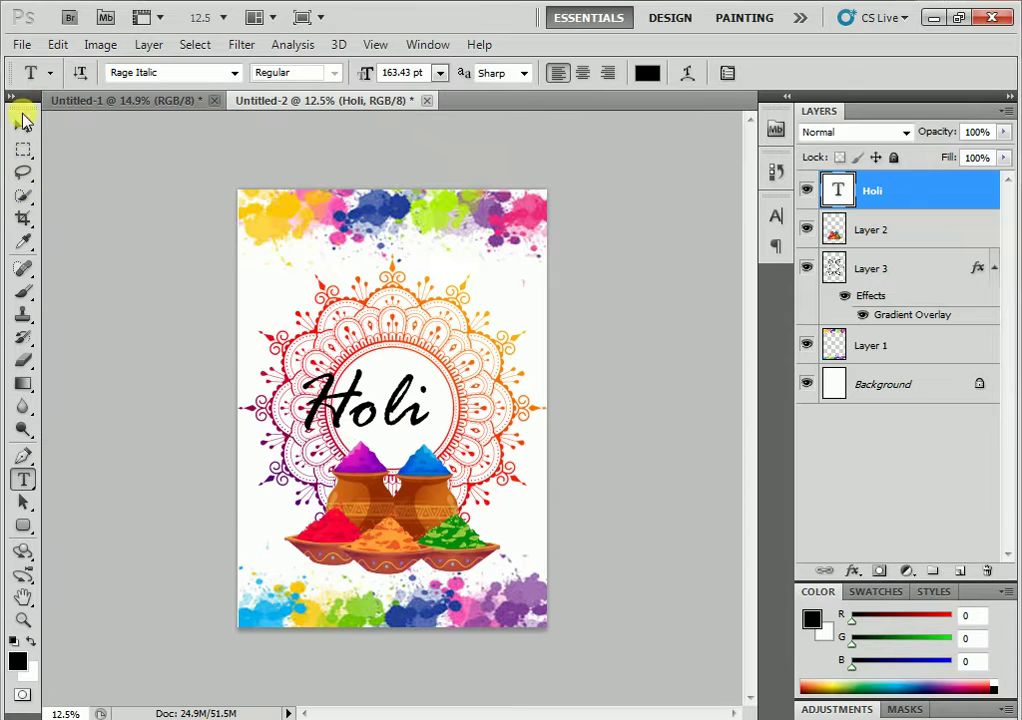
- Centre the "Holi" text in the mandala's circle and reduce it proportionally to about 86% so it fits inside
{"action": "left_click", "coordinate": [23, 126]}
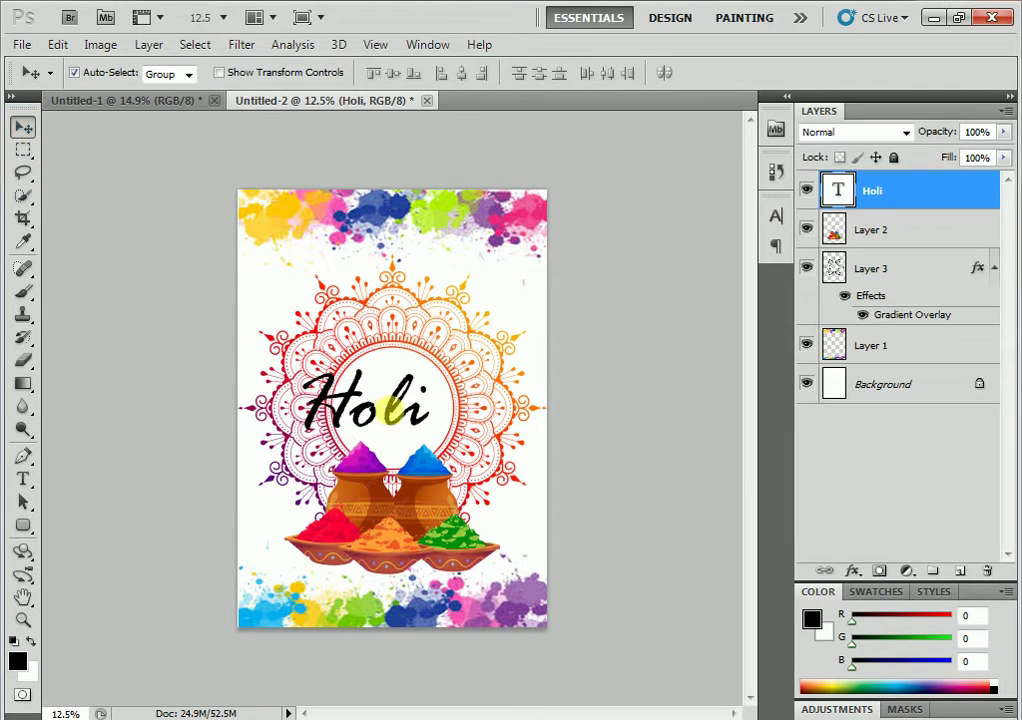
{"action": "left_click_drag", "start_coordinate": [385, 410], "coordinate": [408, 418]}
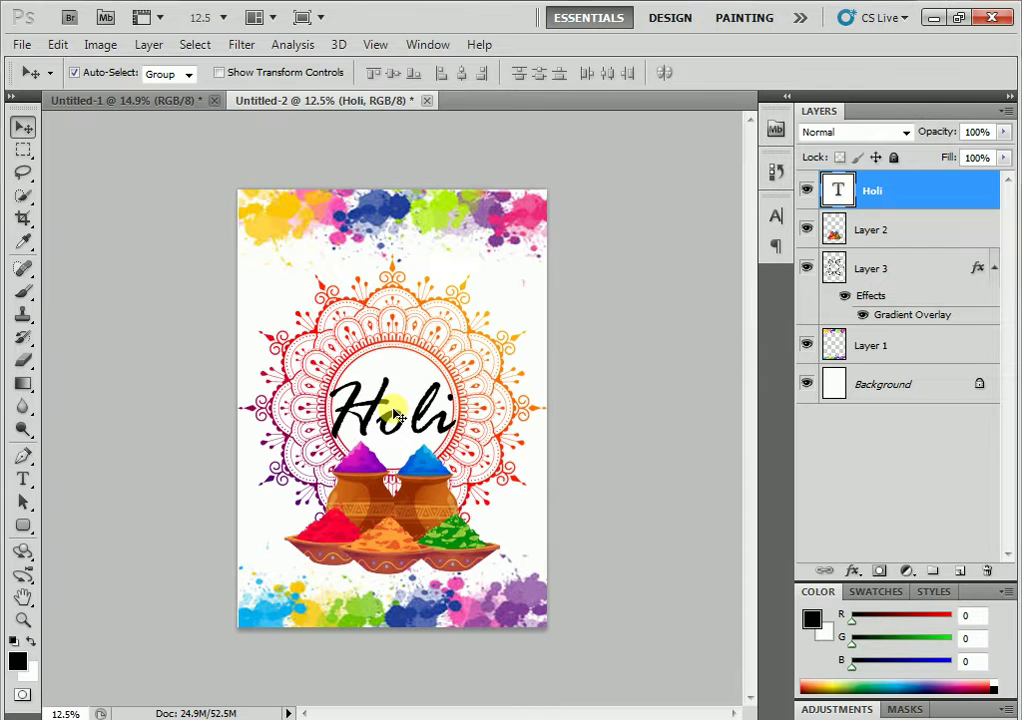
{"action": "scroll", "coordinate": [395, 415], "scroll_direction": "up", "scroll_amount": 4}
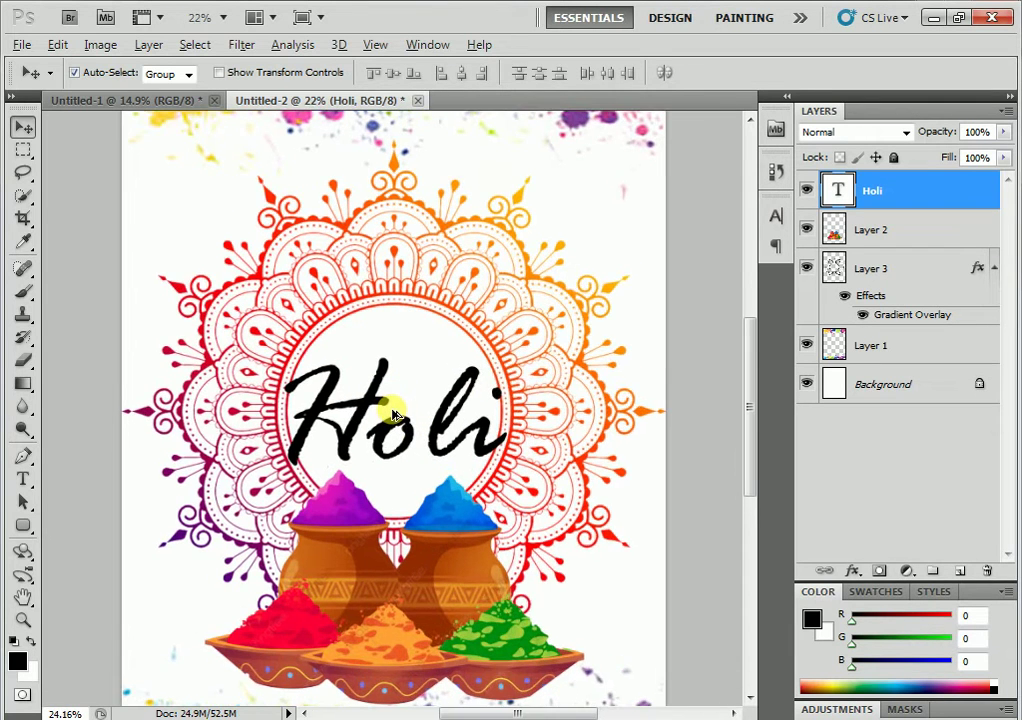
{"action": "scroll", "coordinate": [395, 415], "scroll_direction": "up", "scroll_amount": 1}
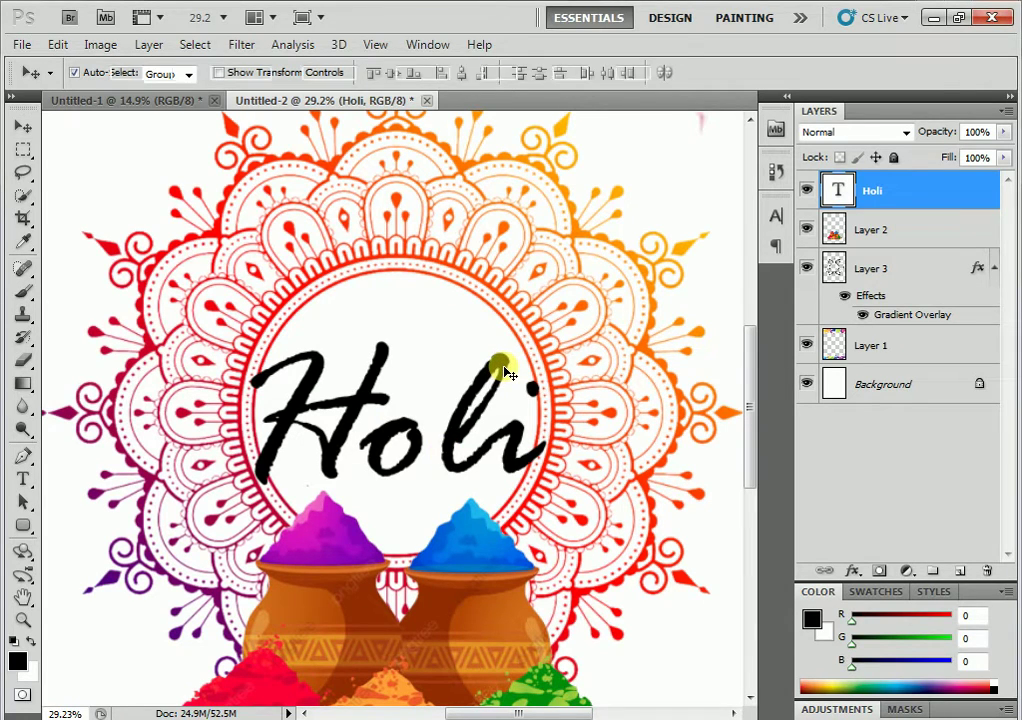
{"action": "key", "text": "ctrl+t"}
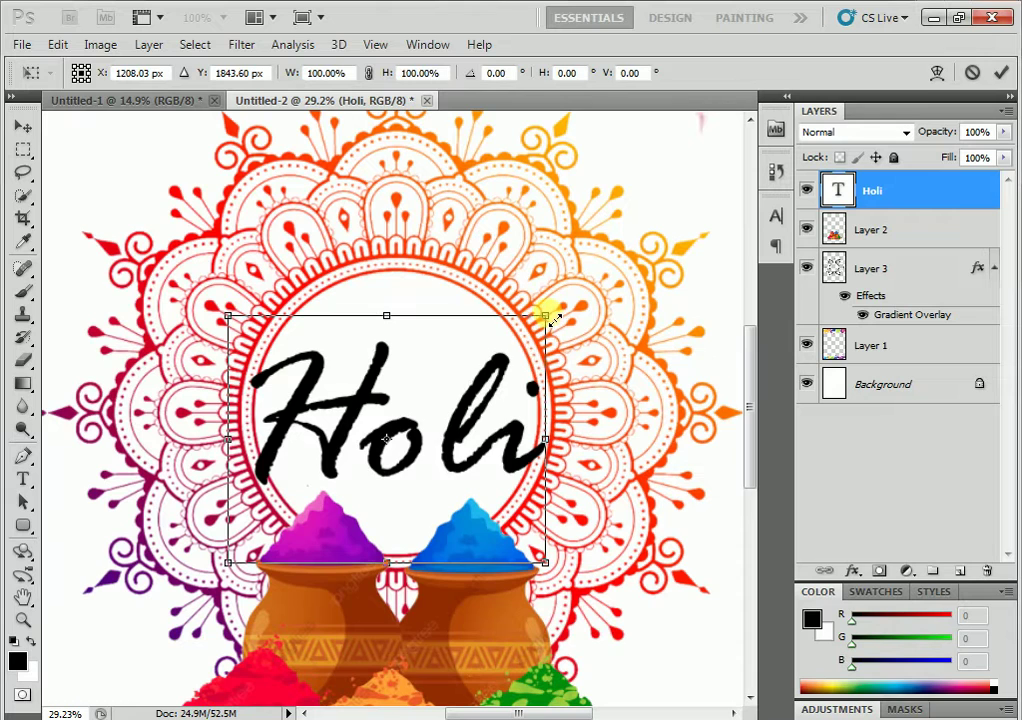
{"action": "left_click_drag", "start_coordinate": [553, 318], "coordinate": [536, 340]}
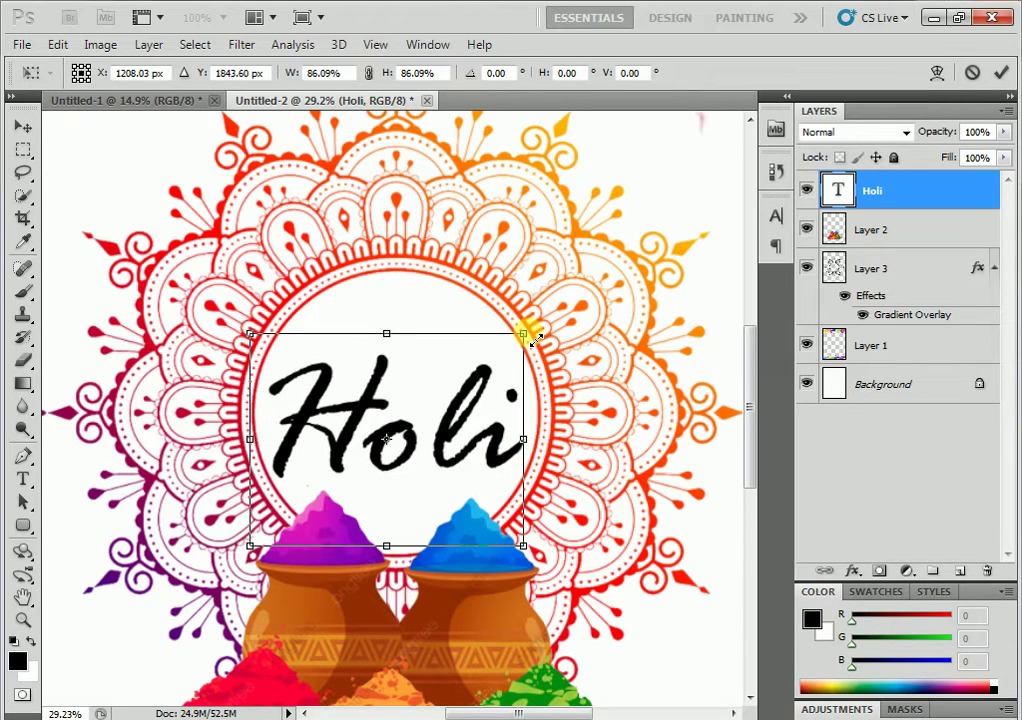
{"action": "key", "text": "Return"}
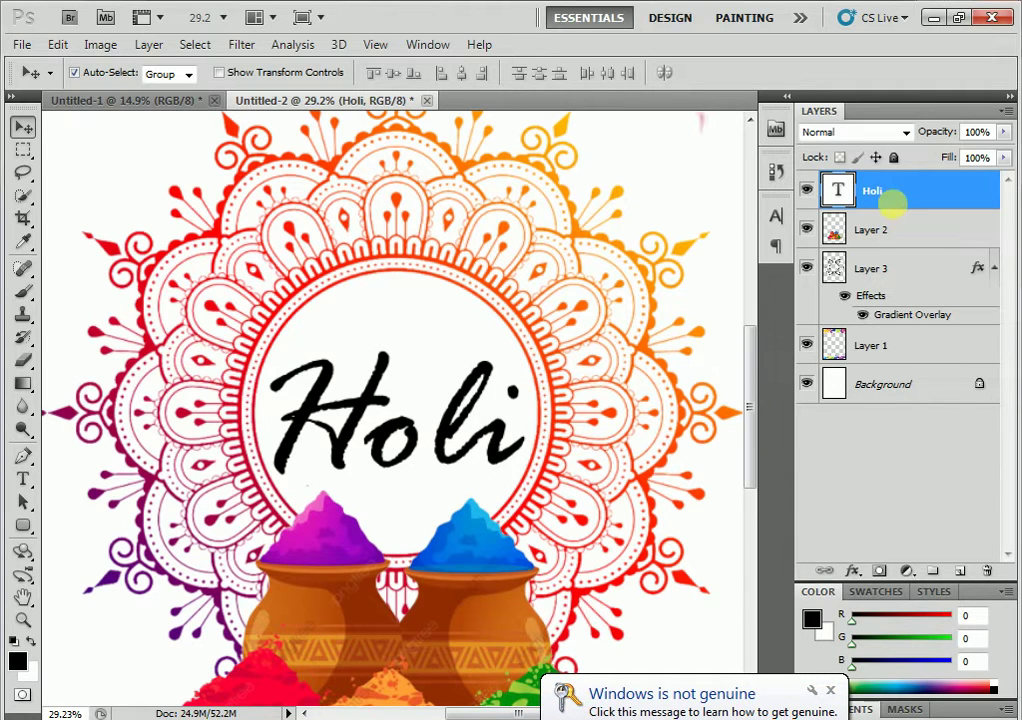
- Add a linear Gradient Overlay to the "Holi" text layer based on the Foreground to Background preset
{"action": "right_click", "coordinate": [900, 197]}
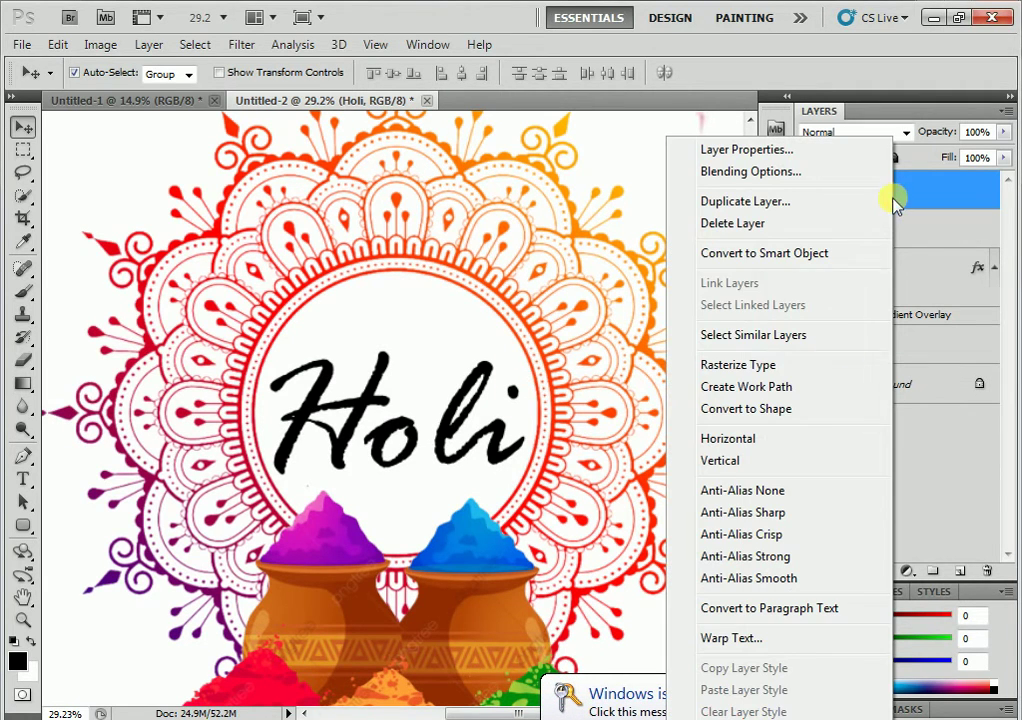
{"action": "left_click", "coordinate": [746, 173]}
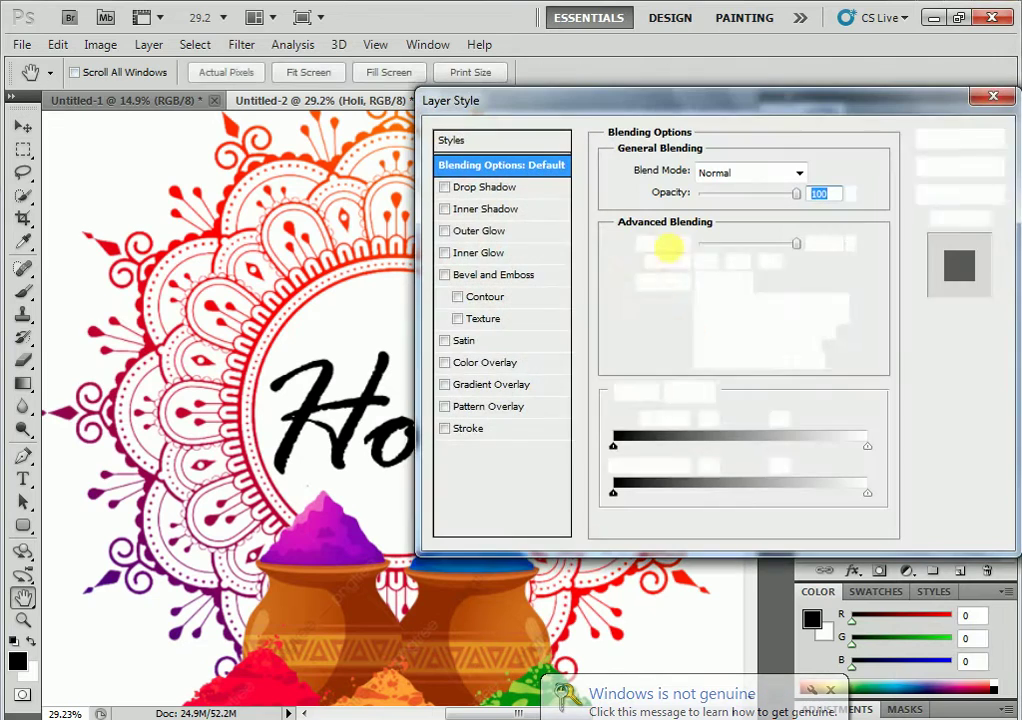
{"action": "left_click", "coordinate": [501, 389]}
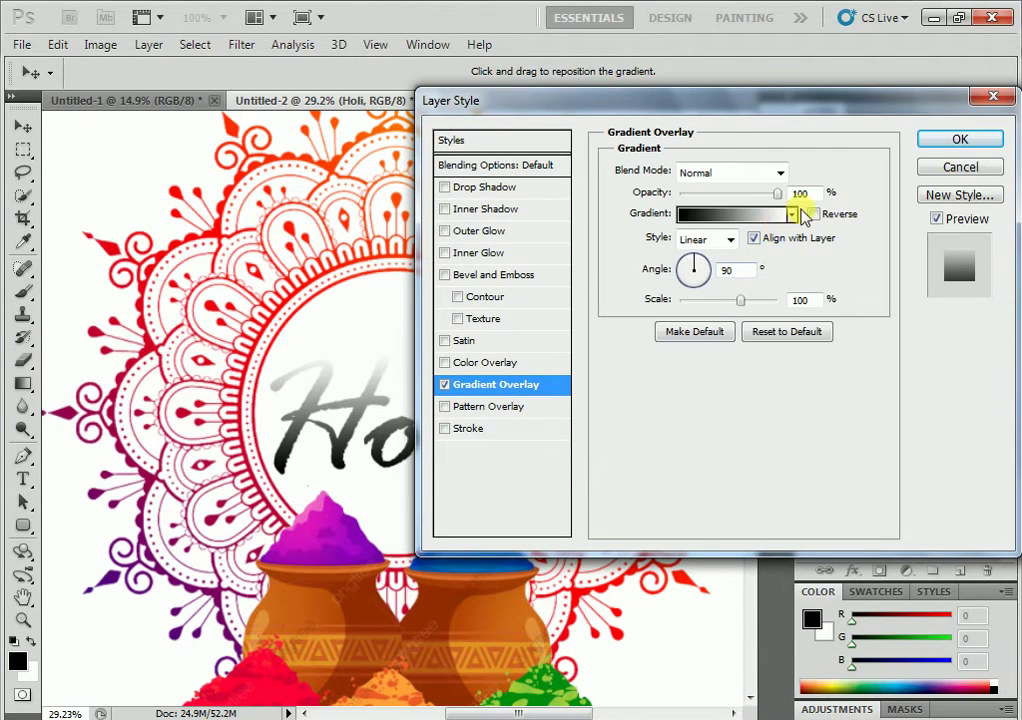
{"action": "left_click", "coordinate": [794, 215]}
{"action": "left_click", "coordinate": [800, 254]}
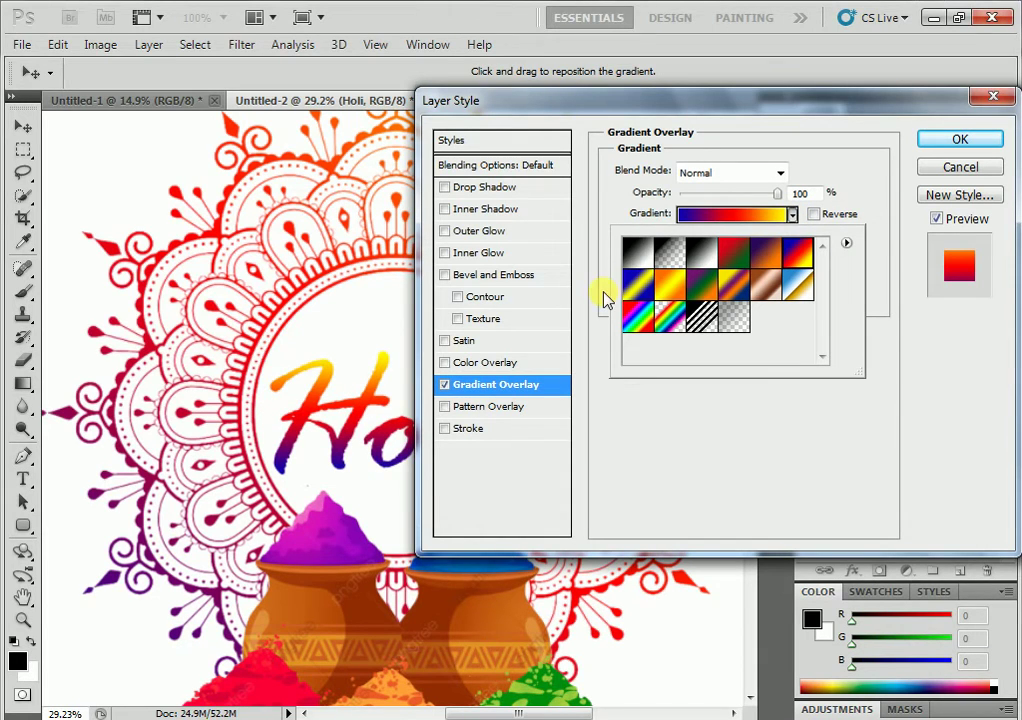
{"action": "left_click", "coordinate": [648, 290]}
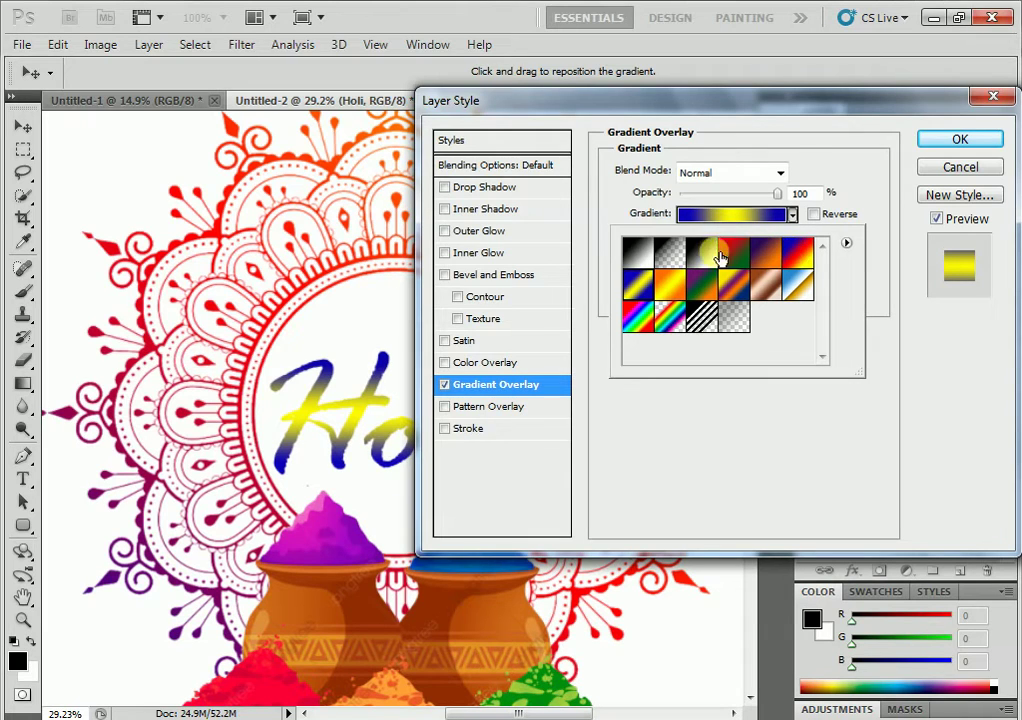
{"action": "left_click", "coordinate": [639, 257]}
- Set the overlay gradient's starting colour stop to magenta sampled from the purple powder heap
{"action": "left_click", "coordinate": [742, 222]}
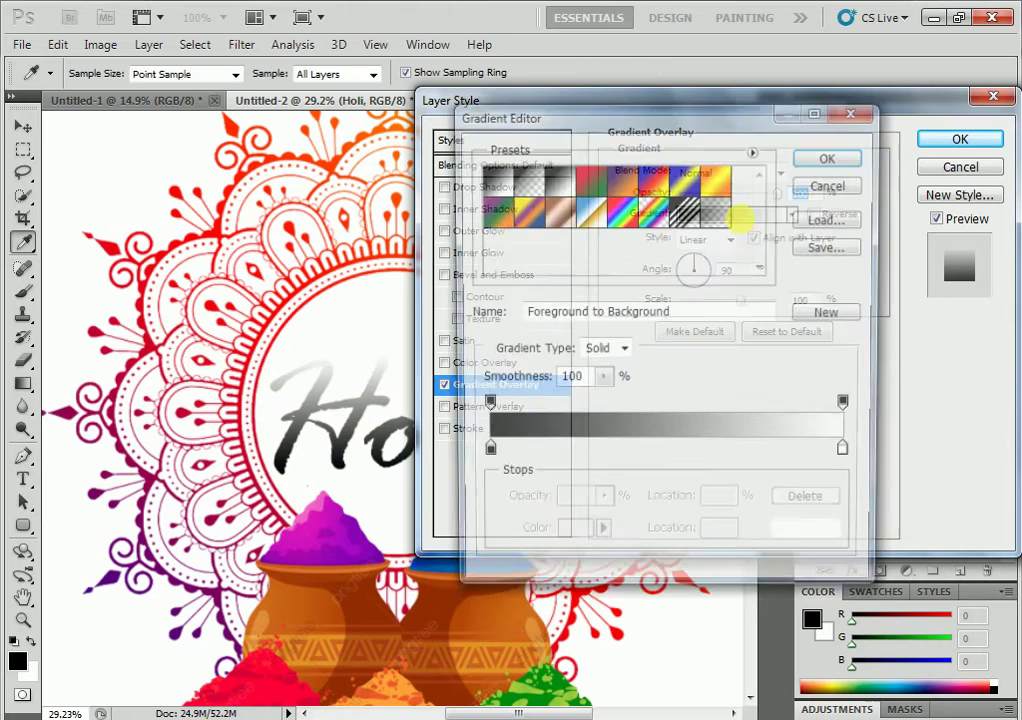
{"action": "double_click", "coordinate": [485, 457]}
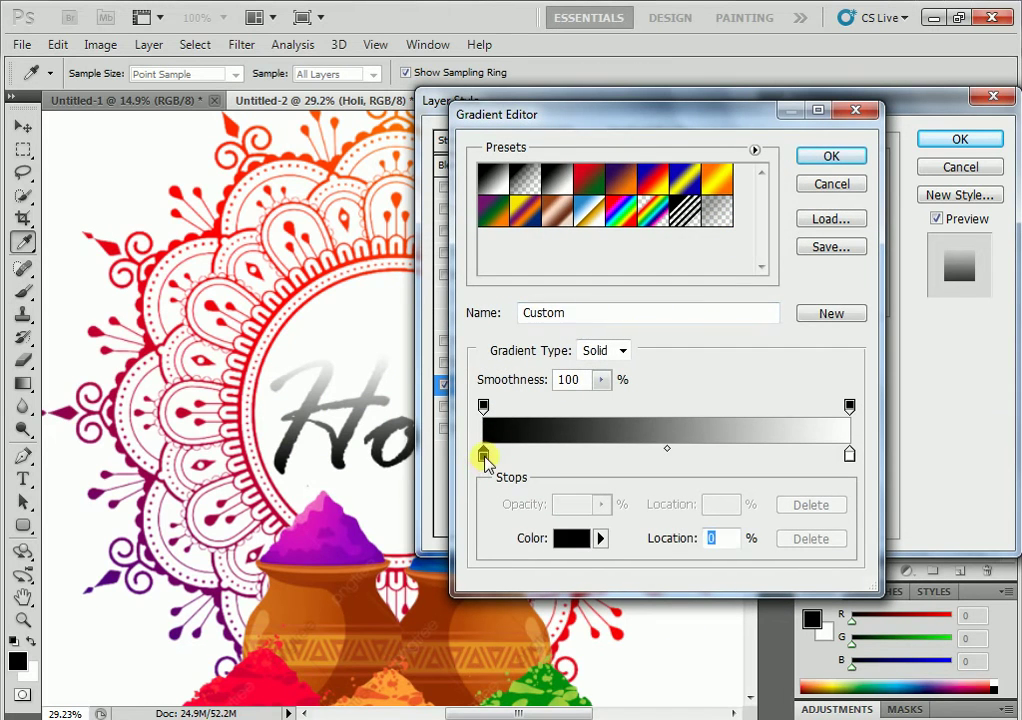
{"action": "left_click", "coordinate": [329, 531]}
{"action": "left_click", "coordinate": [910, 172]}
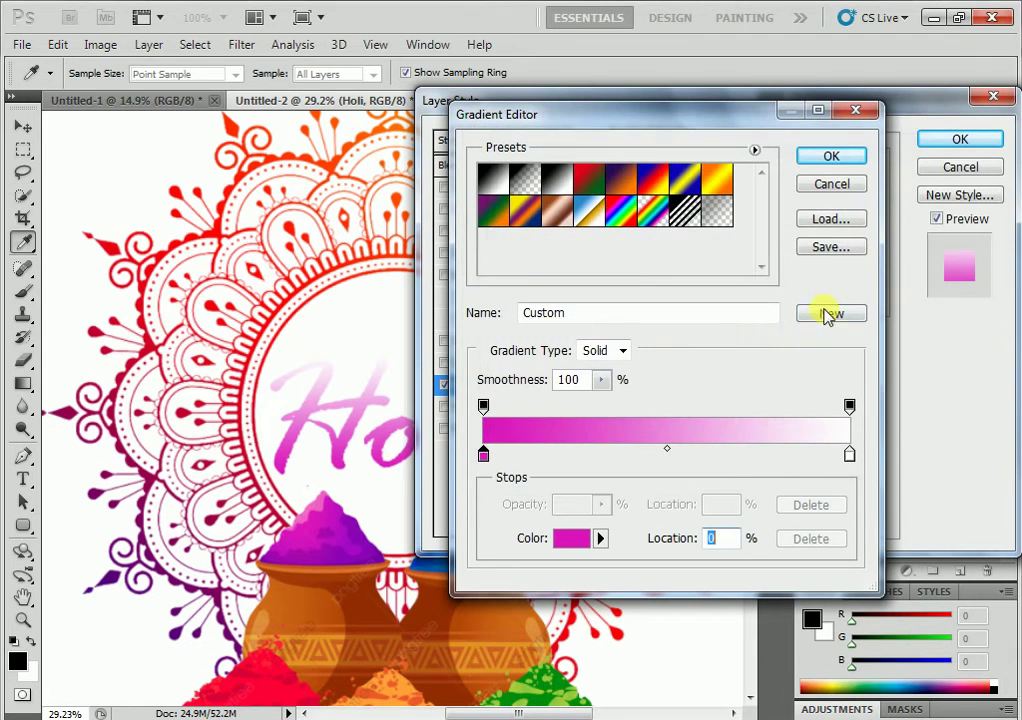
- Set the overlay gradient's end colour stop to bright blue 0866ff, based on the blue powder, and accept the gradient
{"action": "double_click", "coordinate": [849, 457]}
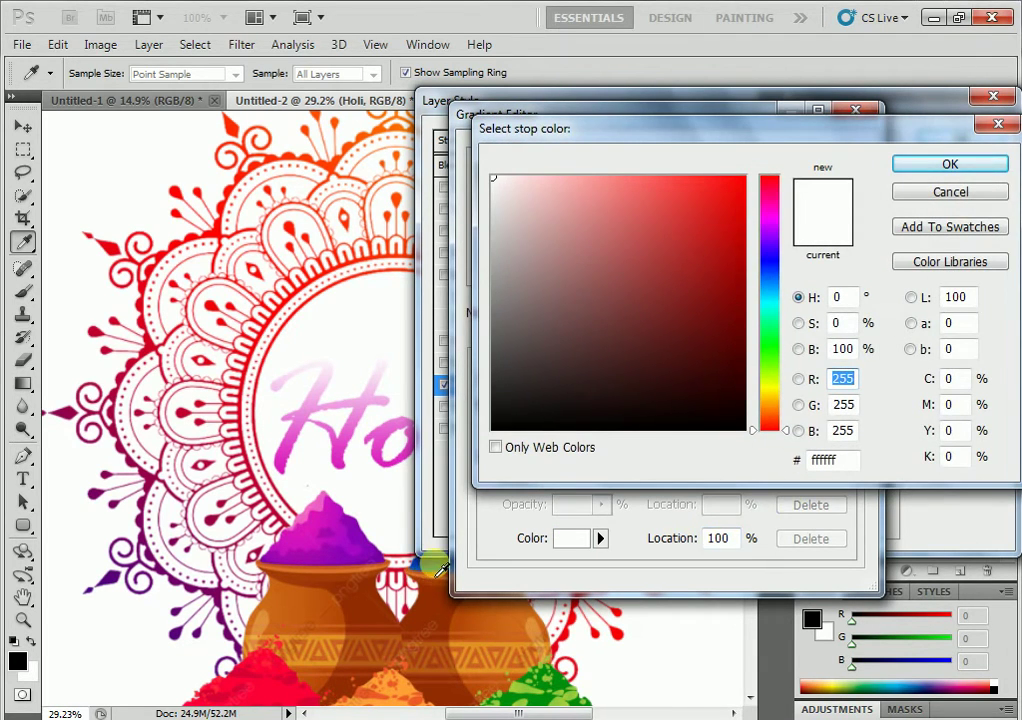
{"action": "left_click", "coordinate": [431, 566]}
{"action": "left_click_drag", "start_coordinate": [735, 193], "coordinate": [737, 177]}
{"action": "left_click", "coordinate": [972, 166]}
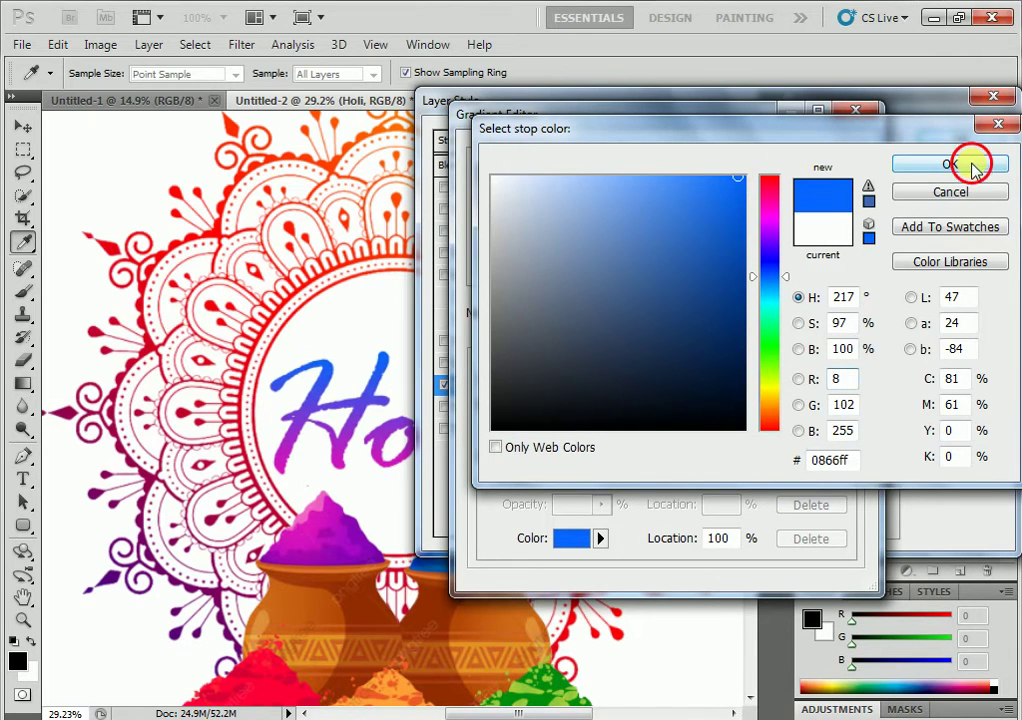
{"action": "left_click", "coordinate": [831, 158]}
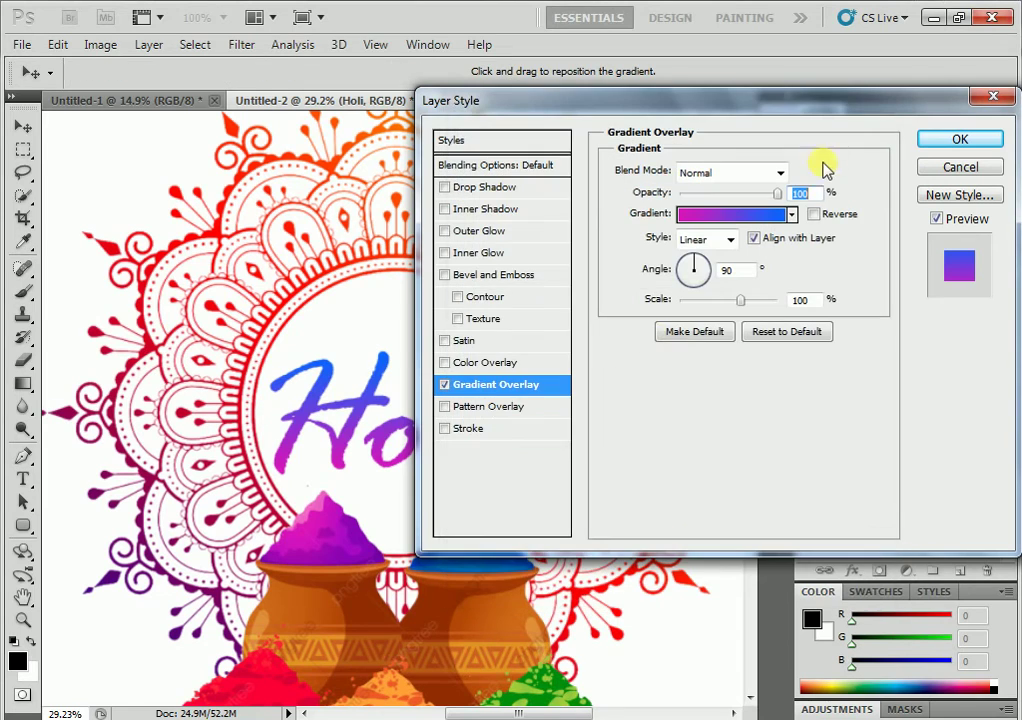
- Add an outside Stroke to the "Holi" text with a Gradient fill type and a size of 16 px
{"action": "left_click", "coordinate": [486, 433]}
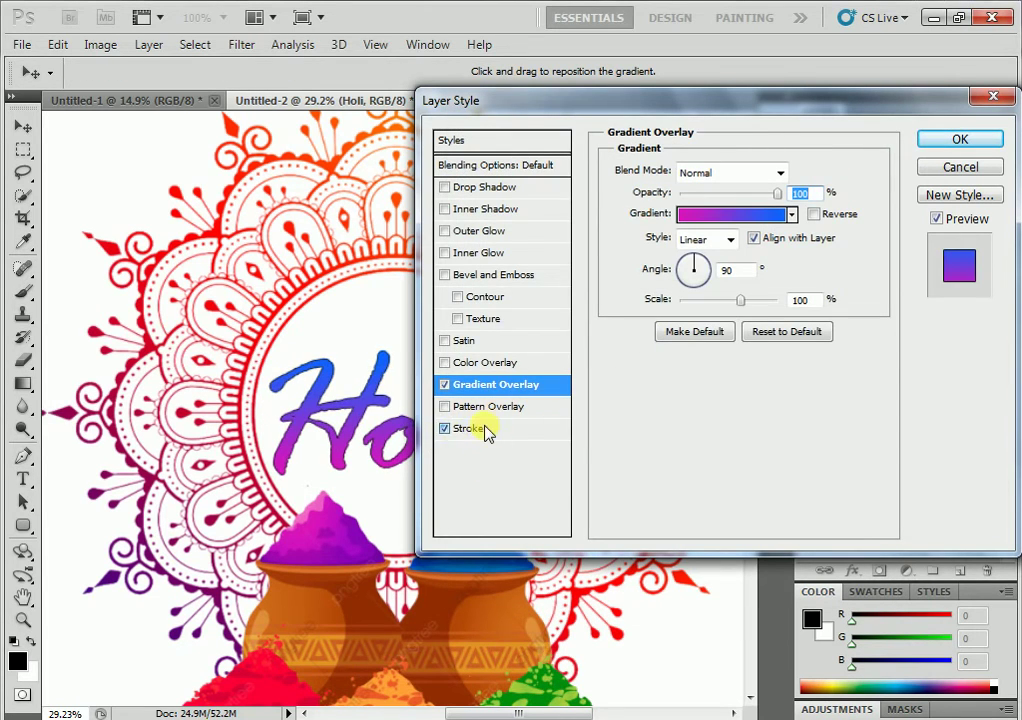
{"action": "left_click", "coordinate": [680, 269]}
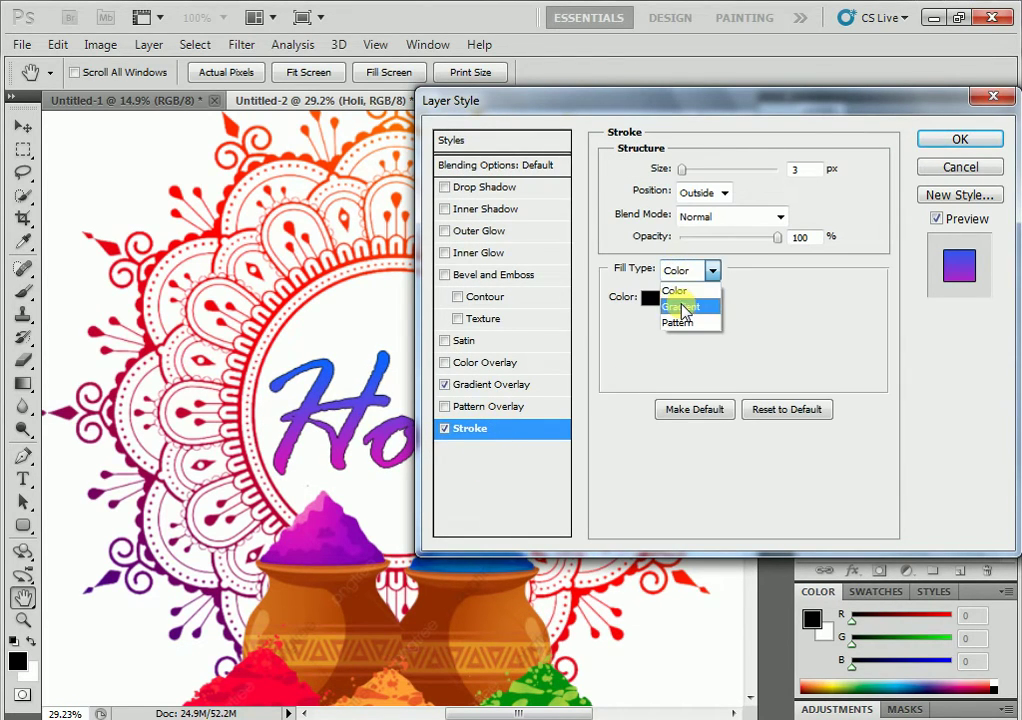
{"action": "left_click", "coordinate": [684, 302]}
{"action": "left_click_drag", "start_coordinate": [687, 171], "coordinate": [693, 172]}
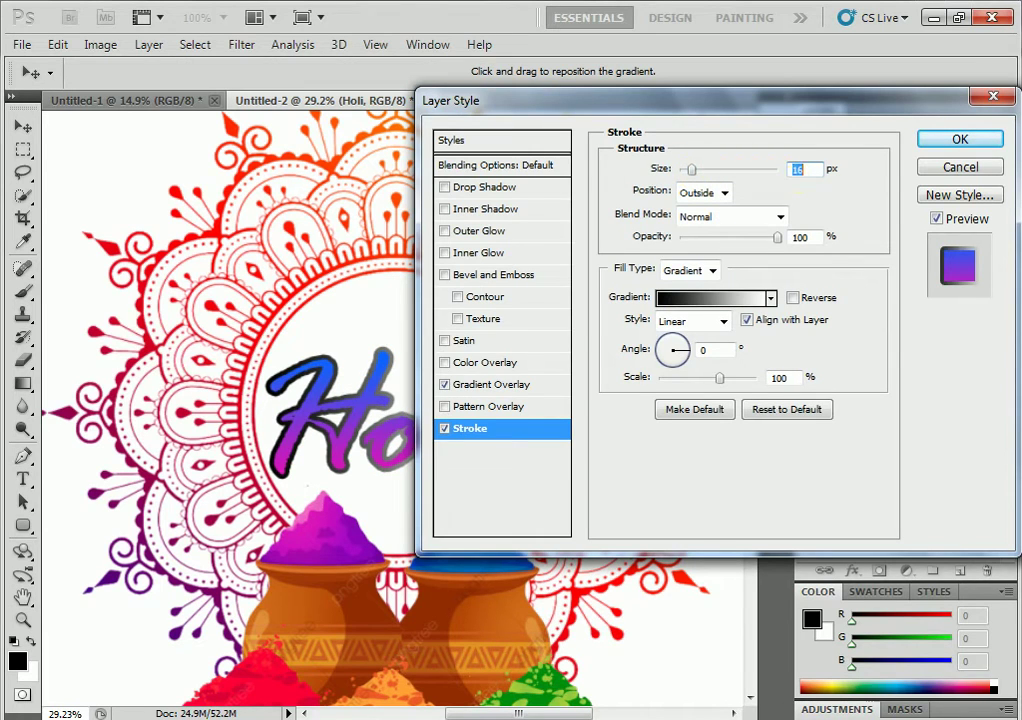
- Set the stroke size to 10 px and its gradient's starting colour stop to light blue based on the blue powder heap
{"action": "type", "text": "10"}
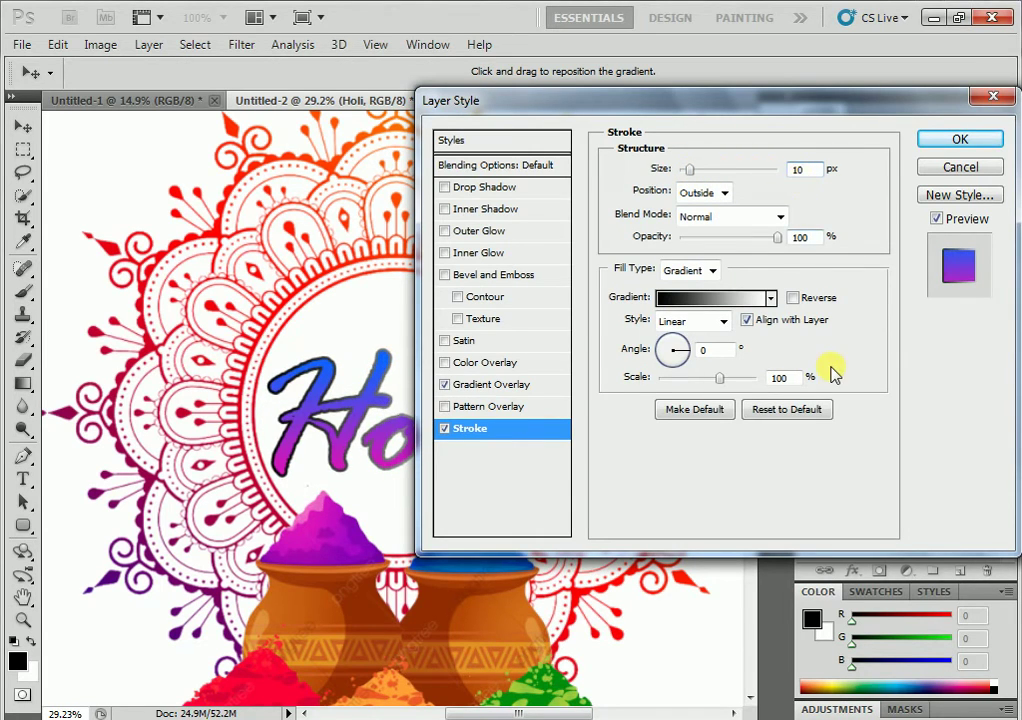
{"action": "left_click", "coordinate": [724, 298]}
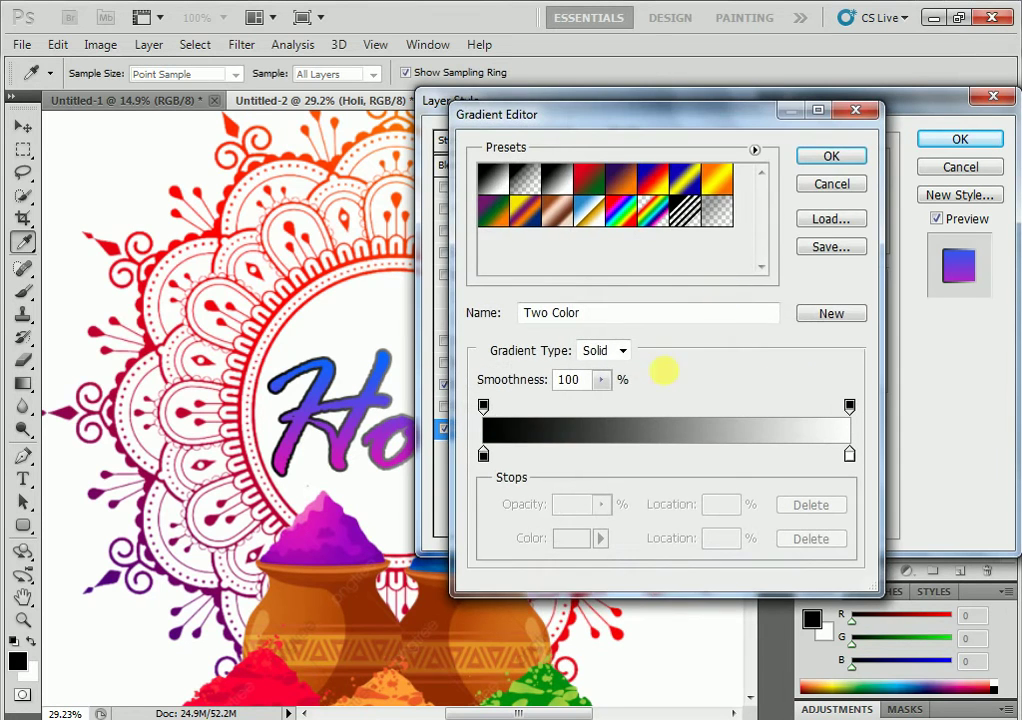
{"action": "left_click", "coordinate": [484, 456]}
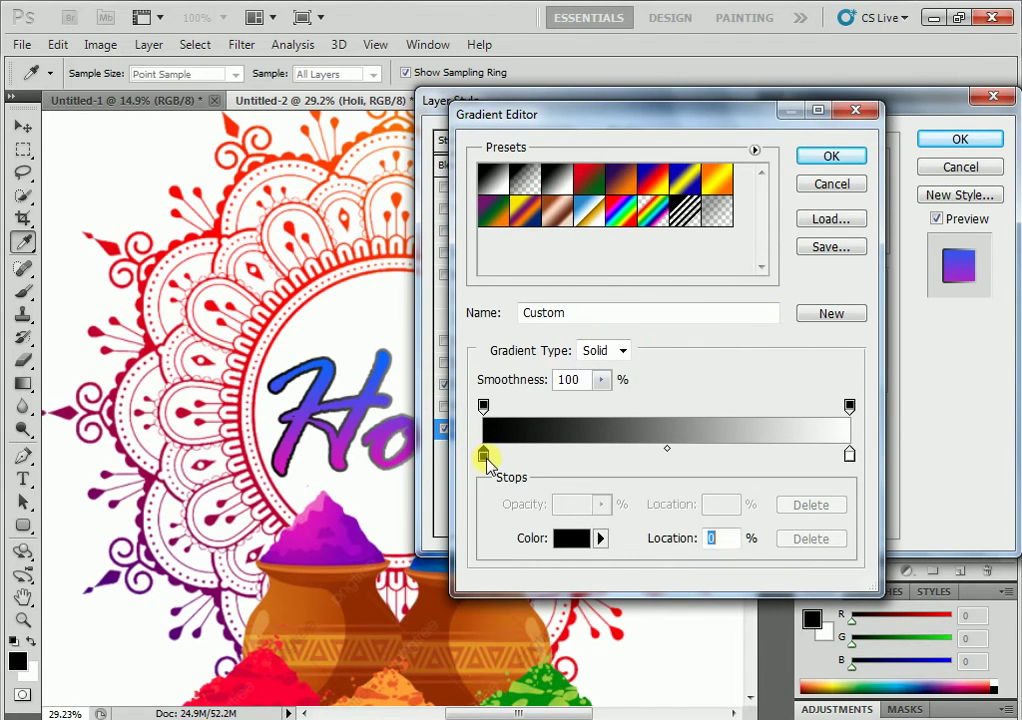
{"action": "double_click", "coordinate": [484, 457]}
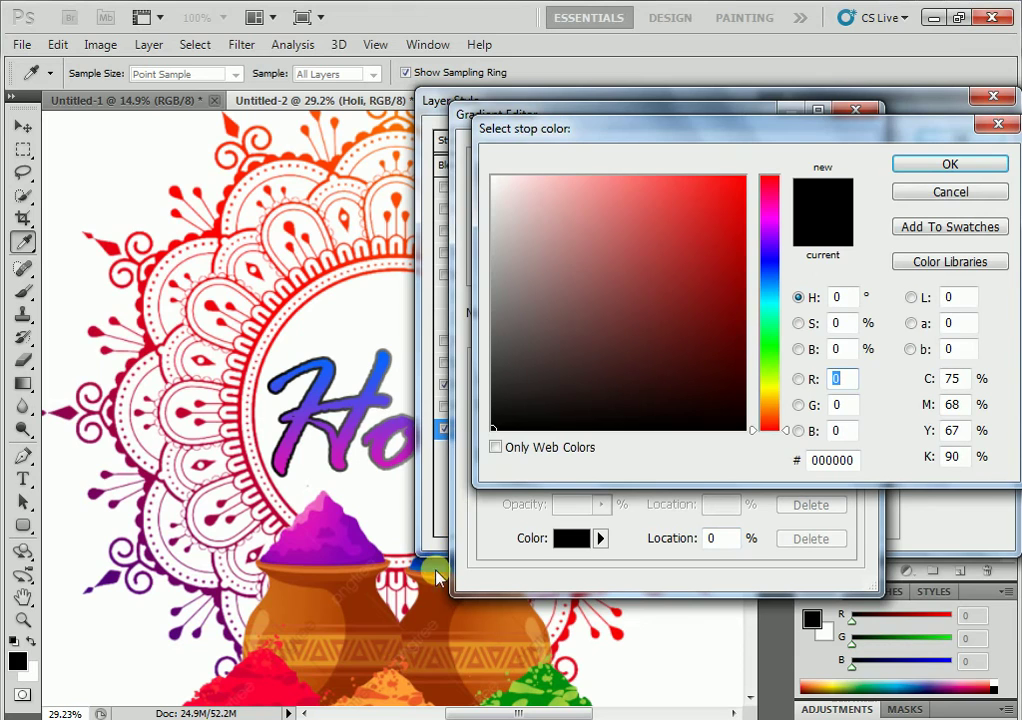
{"action": "left_click", "coordinate": [437, 567]}
{"action": "left_click_drag", "start_coordinate": [643, 189], "coordinate": [628, 177]}
{"action": "left_click", "coordinate": [948, 164]}
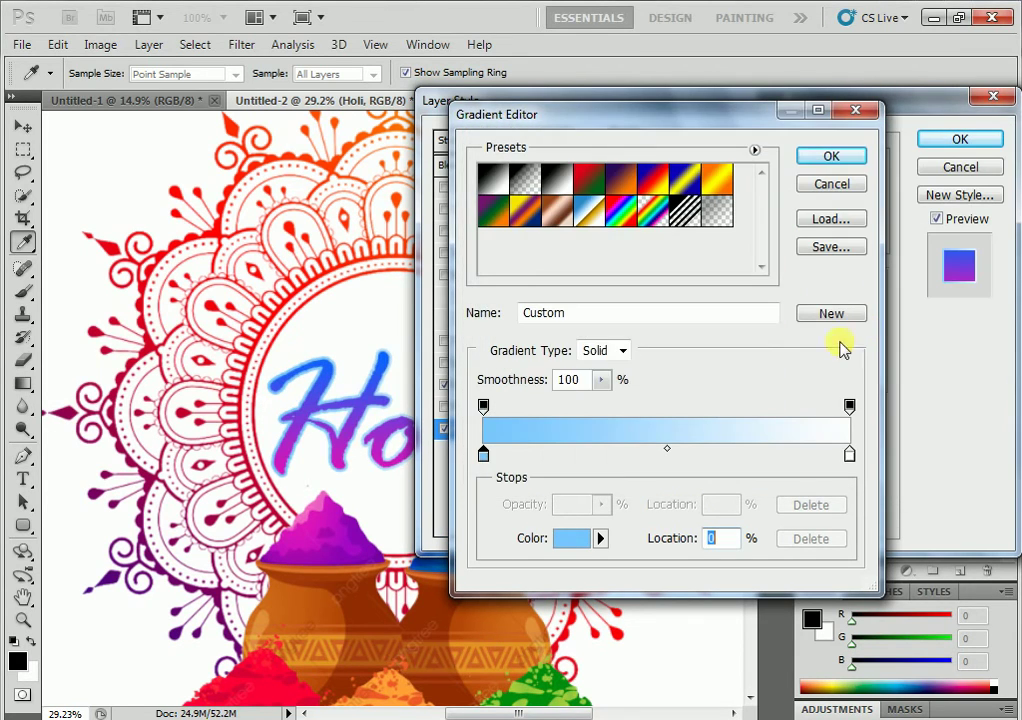
- Set the stroke gradient's end colour stop to light pink based on the purple powder heap, and accept the gradient
{"action": "double_click", "coordinate": [850, 456]}
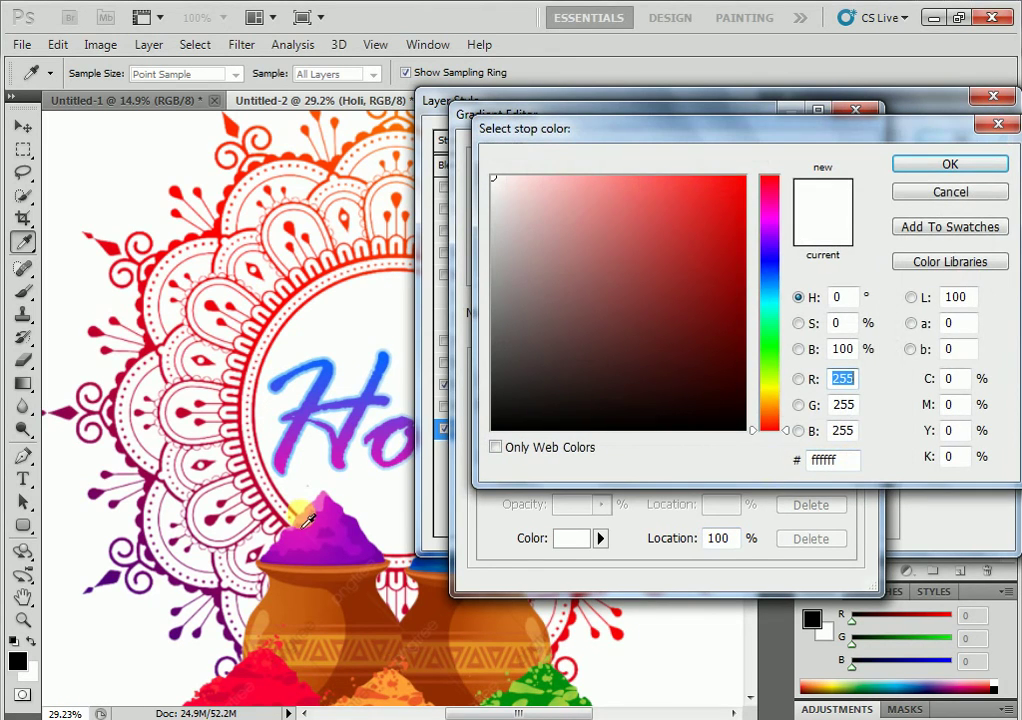
{"action": "left_click", "coordinate": [308, 516]}
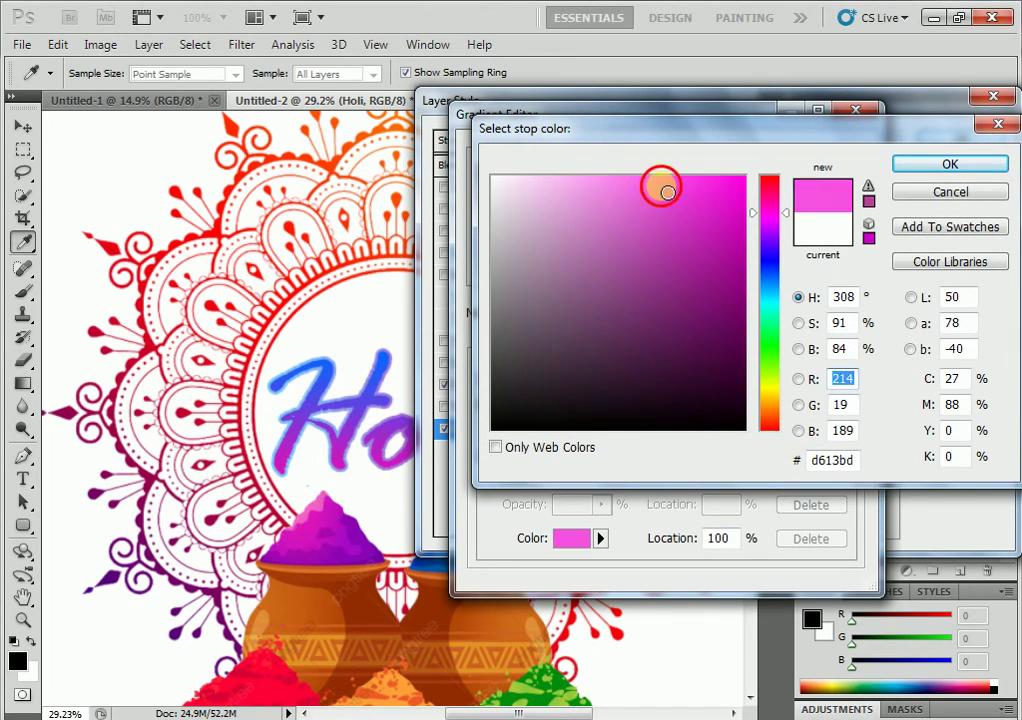
{"action": "left_click", "coordinate": [659, 182]}
{"action": "left_click", "coordinate": [951, 164]}
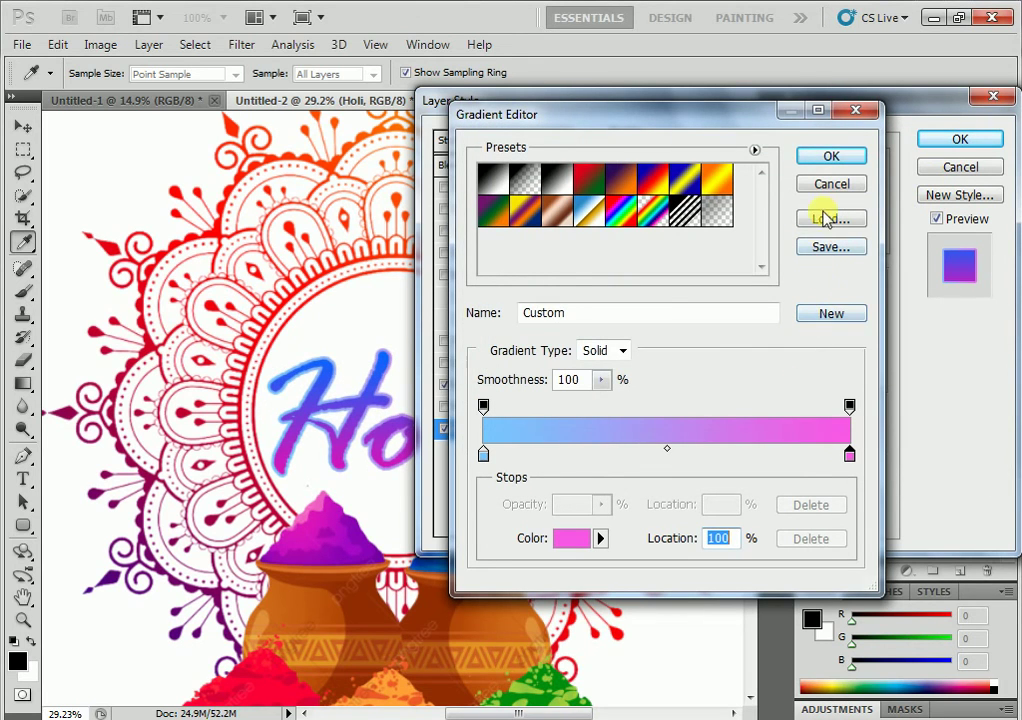
{"action": "left_click", "coordinate": [831, 156]}
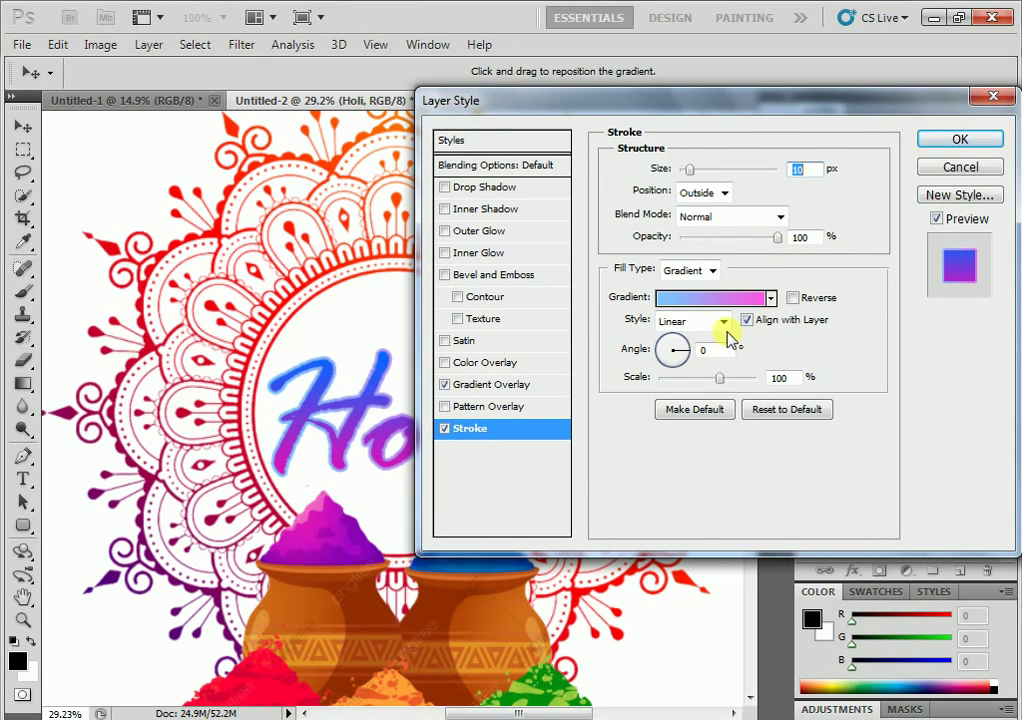
- Set the stroke gradient's angle to -20° and apply the layer style to the "Holi" text
{"action": "left_click", "coordinate": [684, 357]}
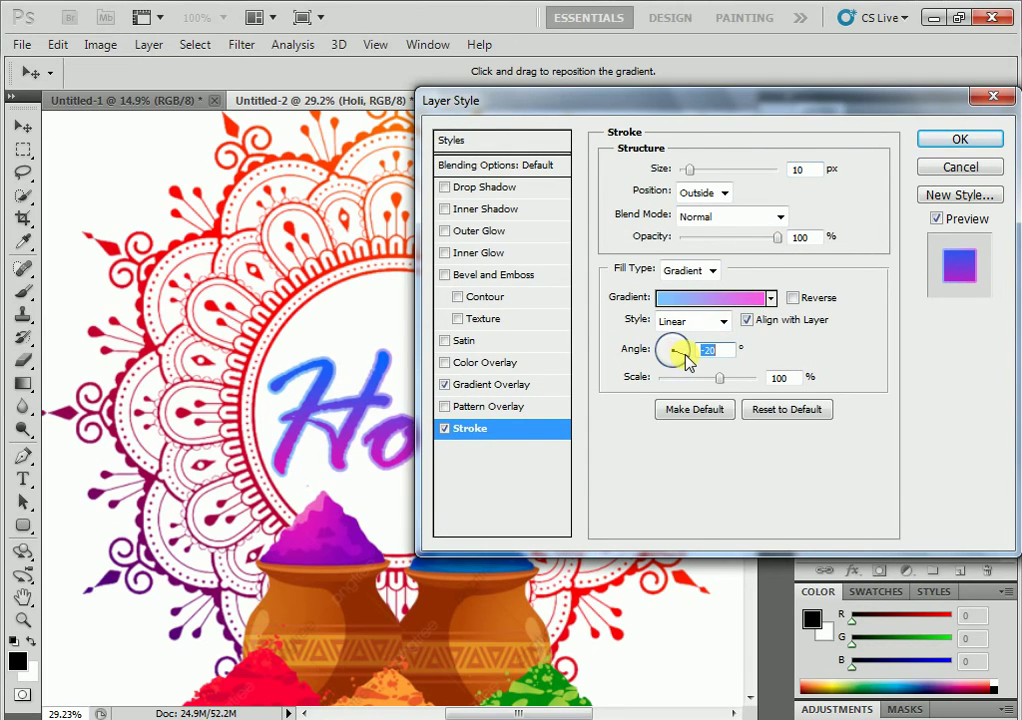
{"action": "left_click", "coordinate": [955, 141]}
{"action": "left_click", "coordinate": [925, 187]}
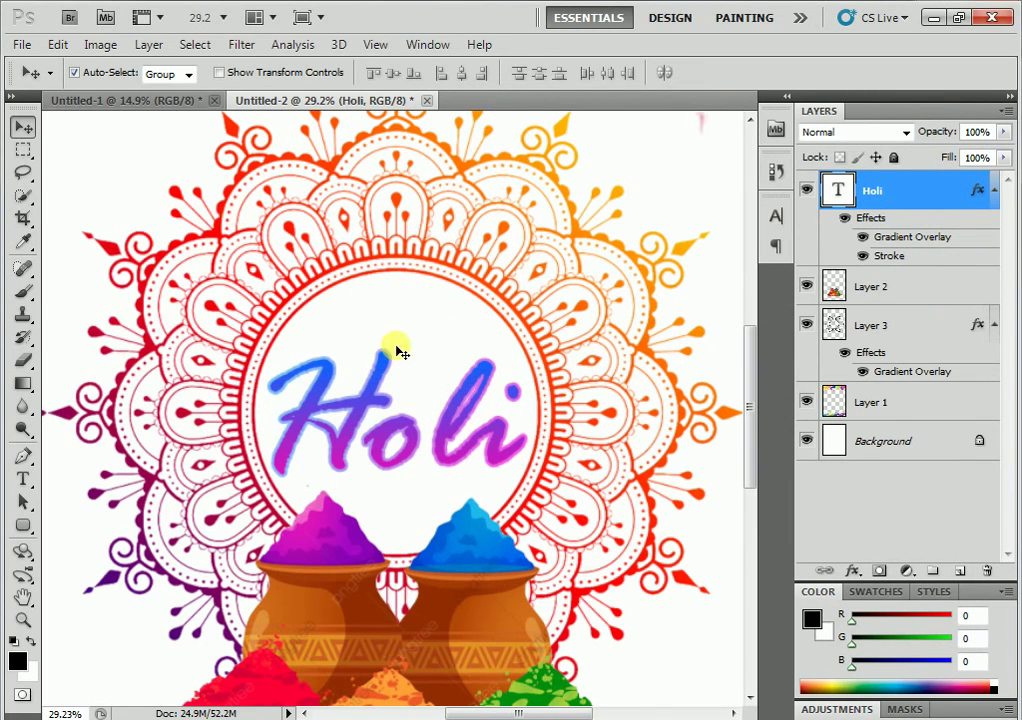
{"action": "scroll", "coordinate": [453, 360], "scroll_direction": "down", "scroll_amount": 3}
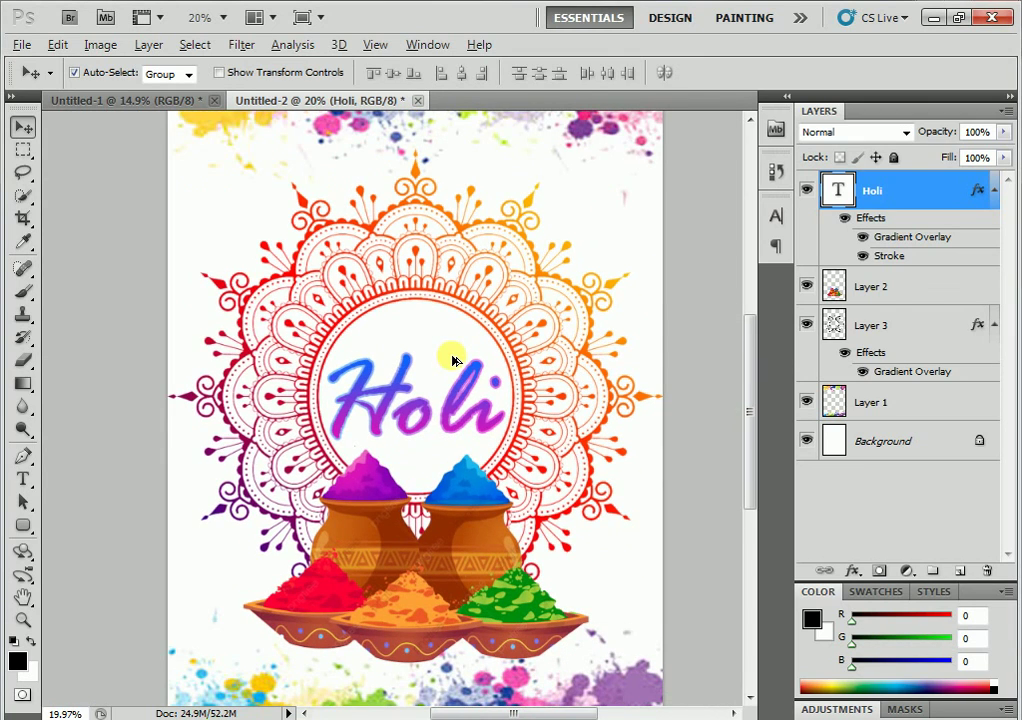
{"action": "scroll", "coordinate": [453, 360], "scroll_direction": "down", "scroll_amount": 2}
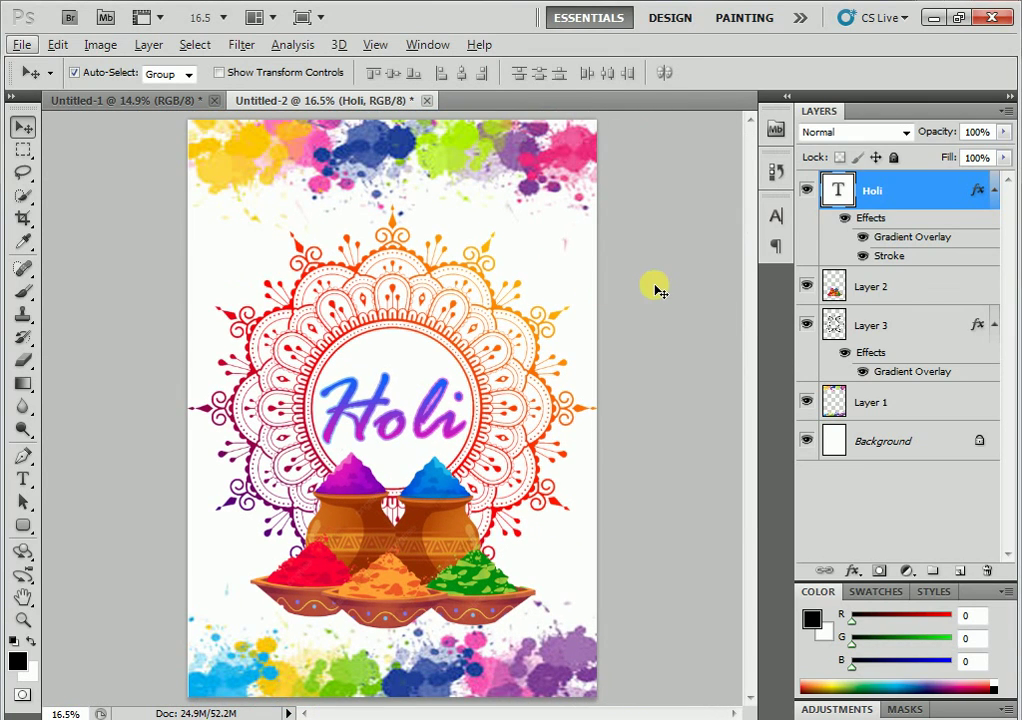